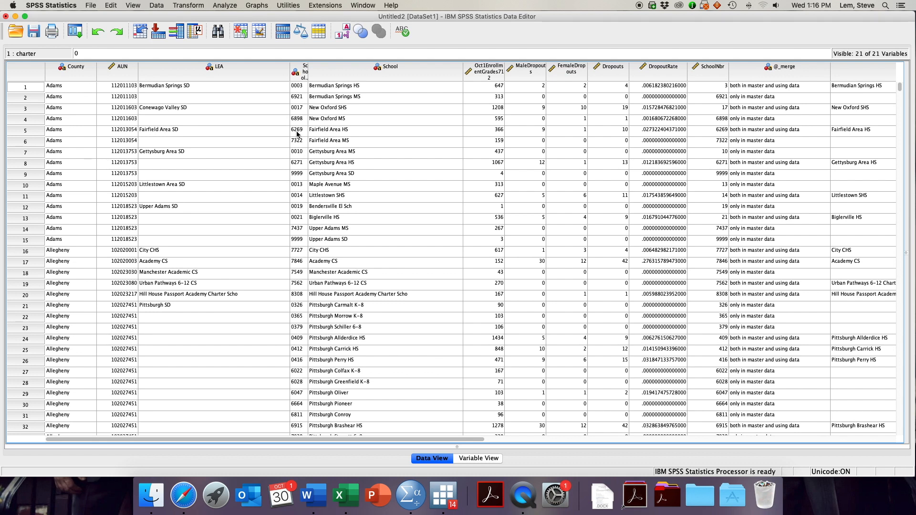
Step: Examine the school, test-count, score-average, region, SAT and charter variables in the first rows of the dataset
left_click(373, 89)
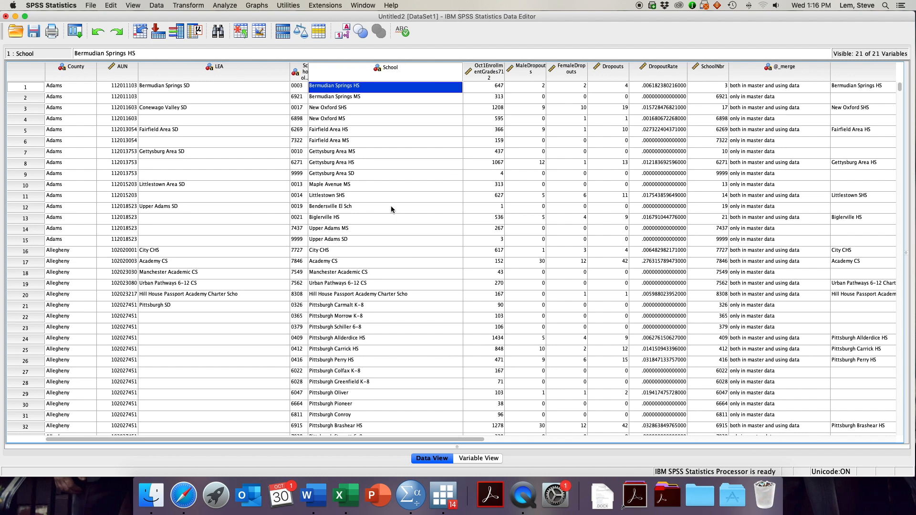
scroll(391, 207, "right", 10)
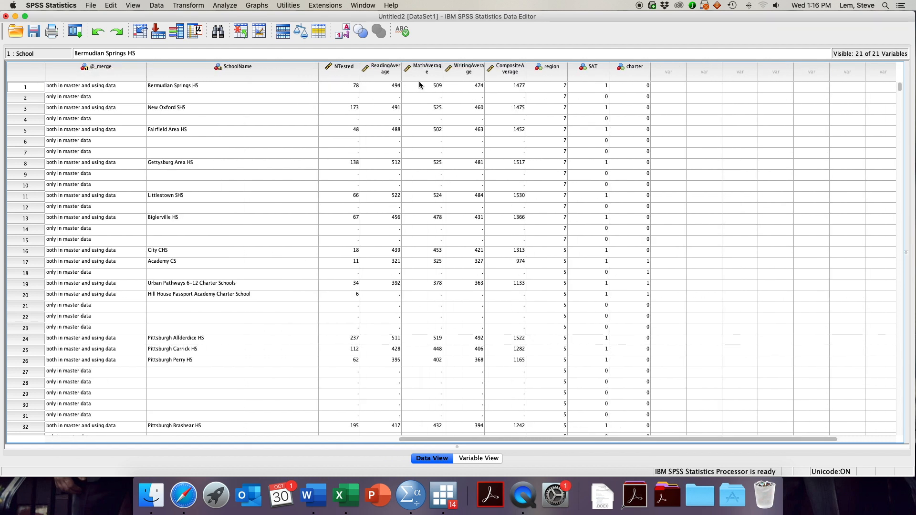
left_click(341, 86)
left_click(384, 88)
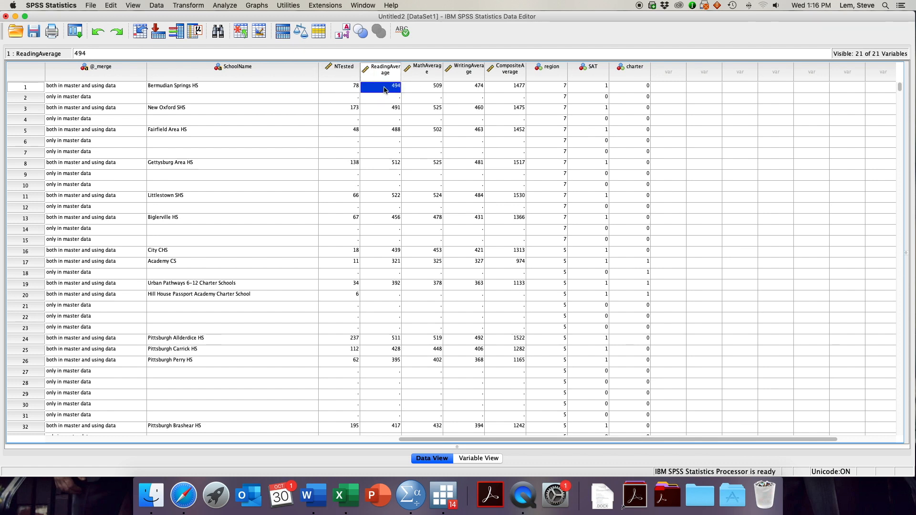
left_click(423, 90)
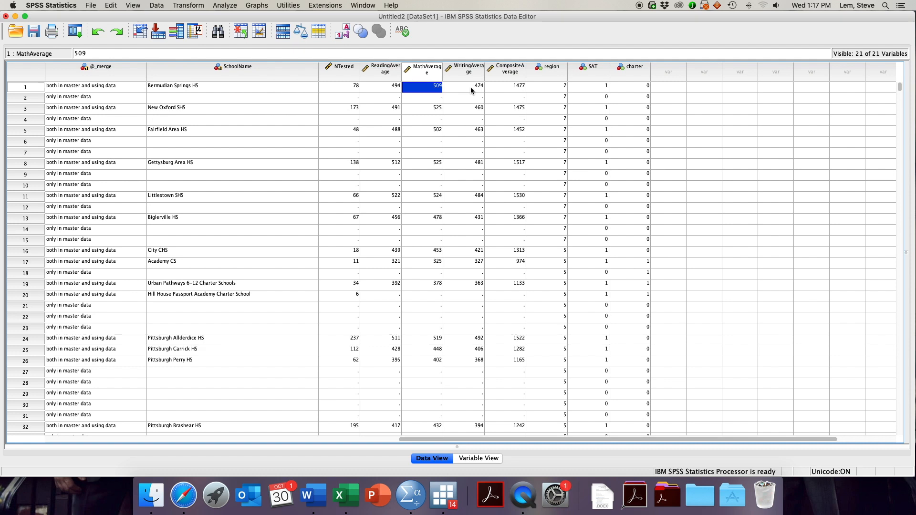
left_click(472, 91)
left_click(496, 90)
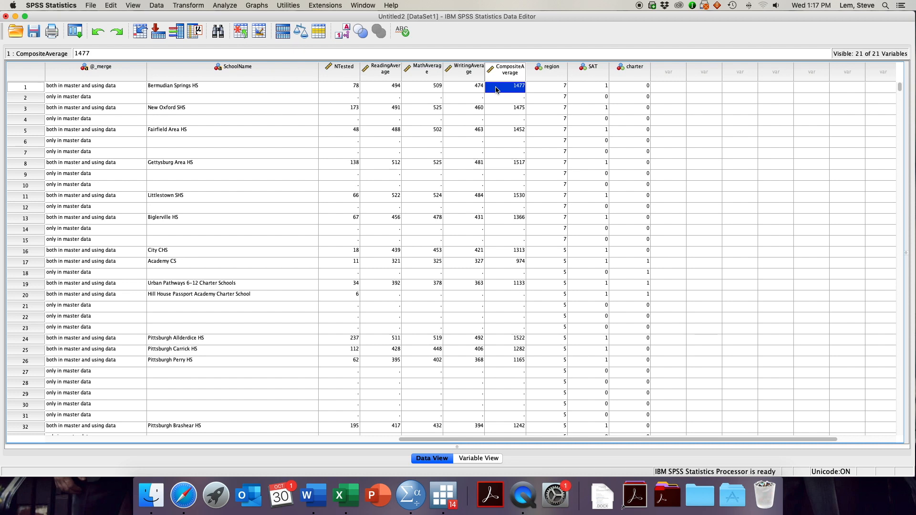
left_click(542, 88)
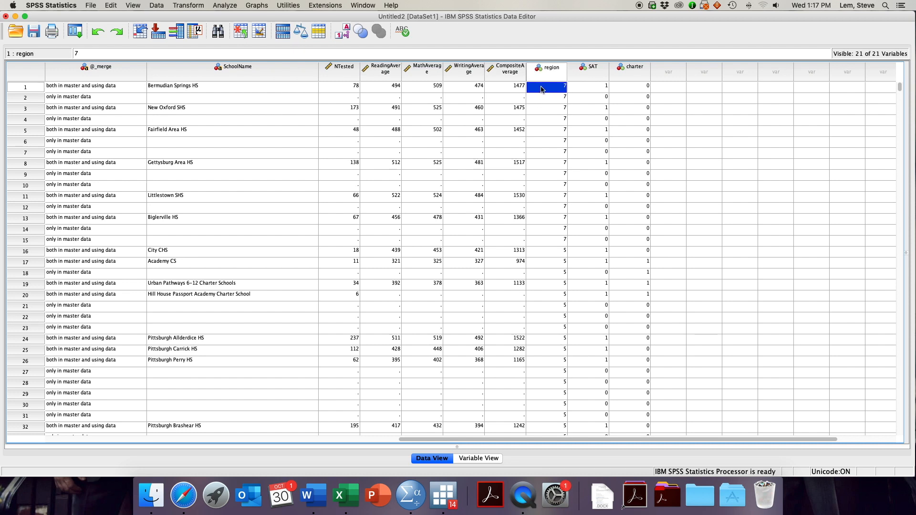
left_click(588, 89)
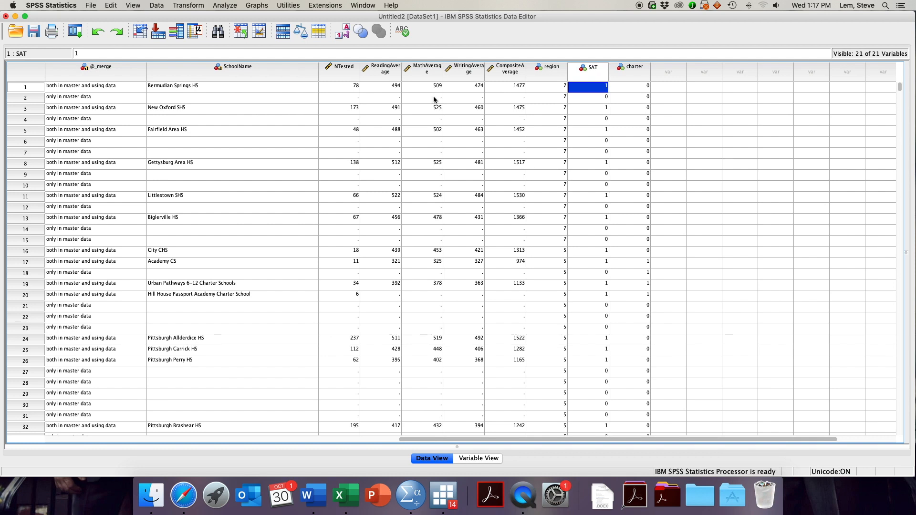
left_click(591, 102)
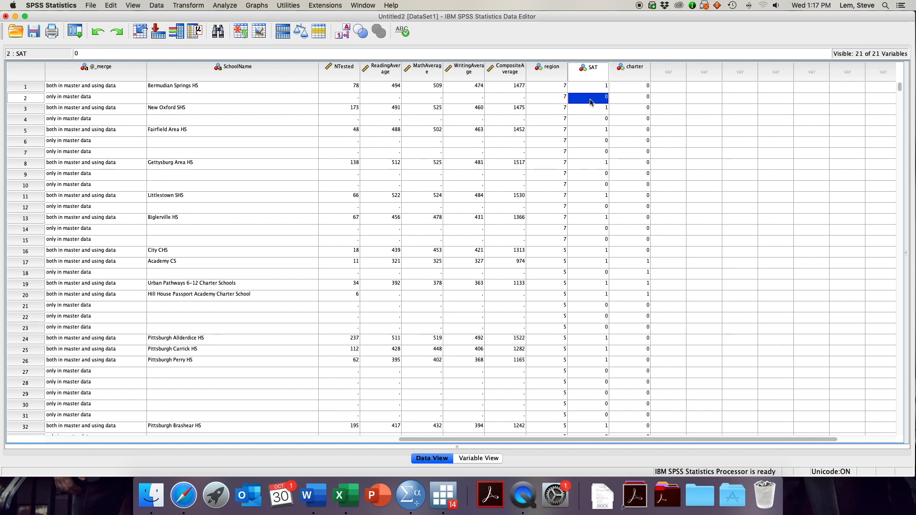
left_click(591, 87)
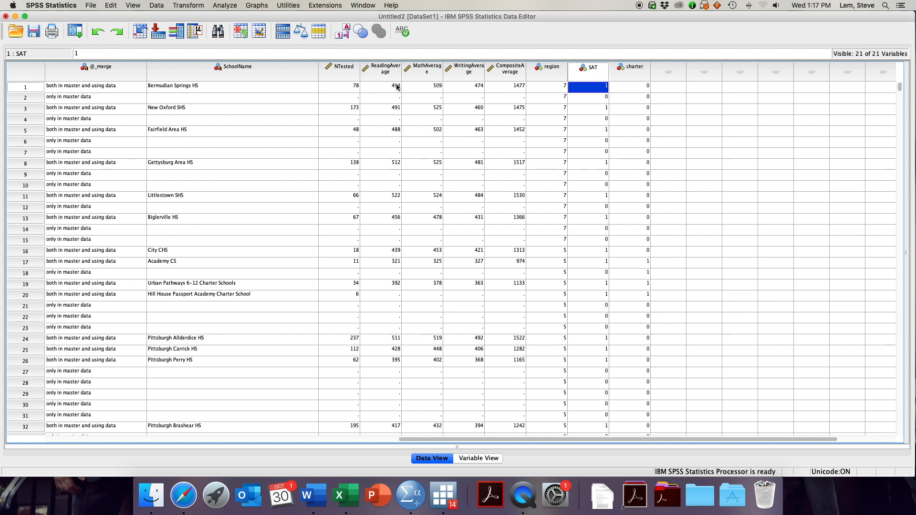
left_click(631, 87)
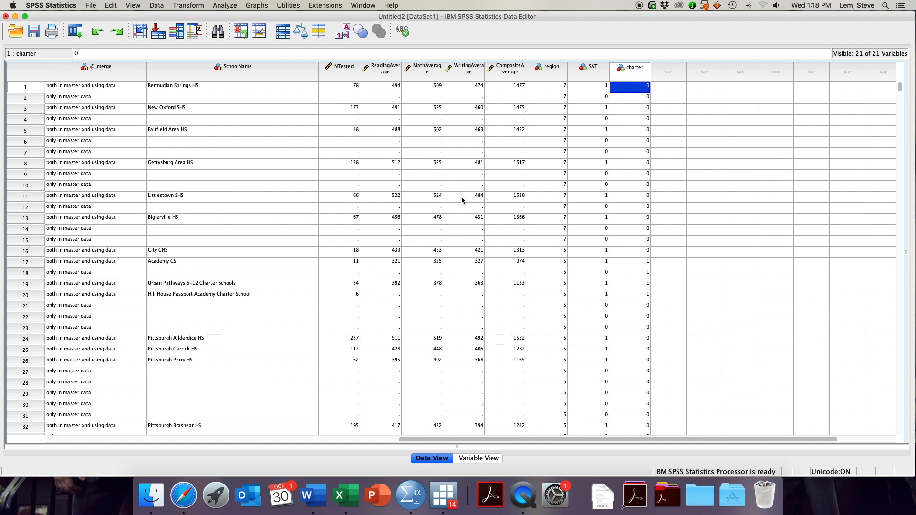
Step: Compute a new variable SAT2 as ReadingAverage + MathAverage
left_click(188, 5)
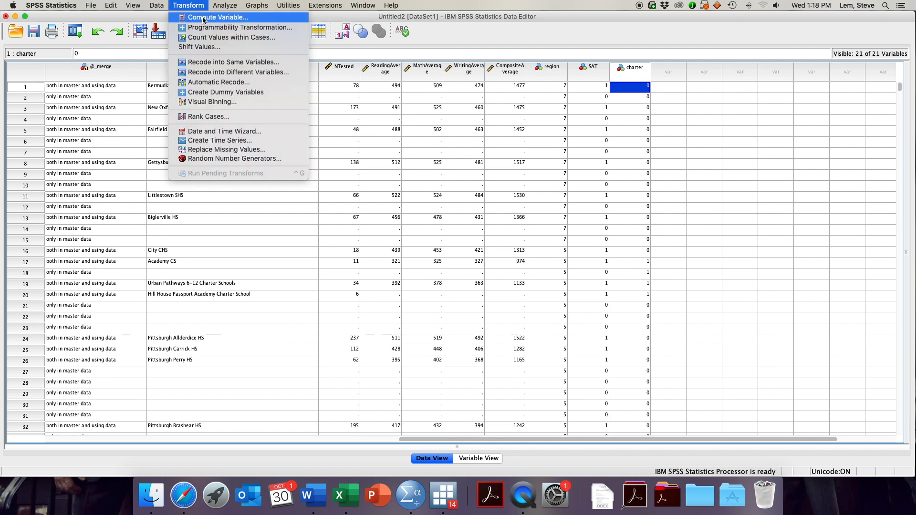
left_click(204, 18)
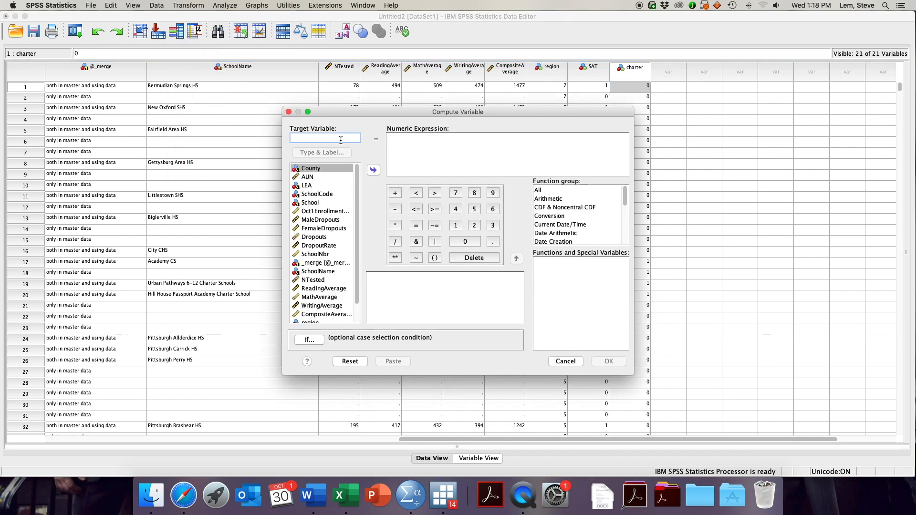
type("SAT2")
left_click(393, 146)
scroll(346, 236, "down", 3)
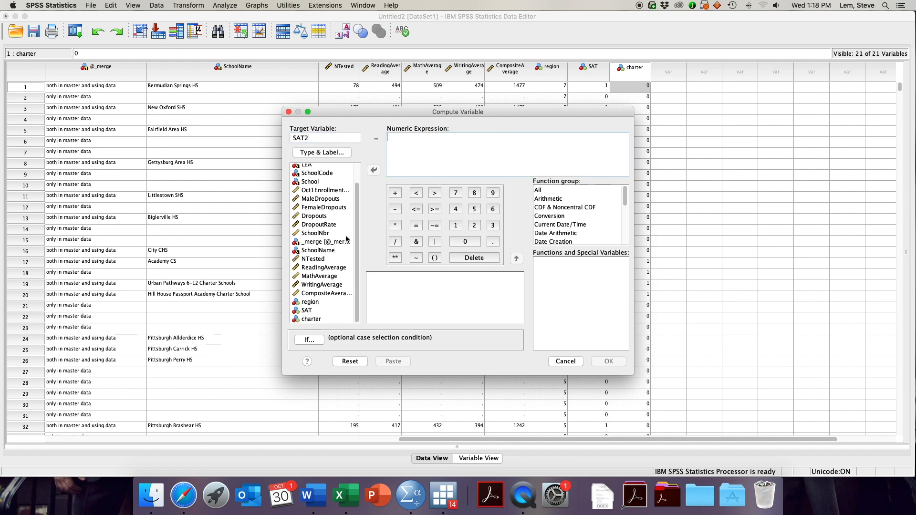
left_click(328, 269)
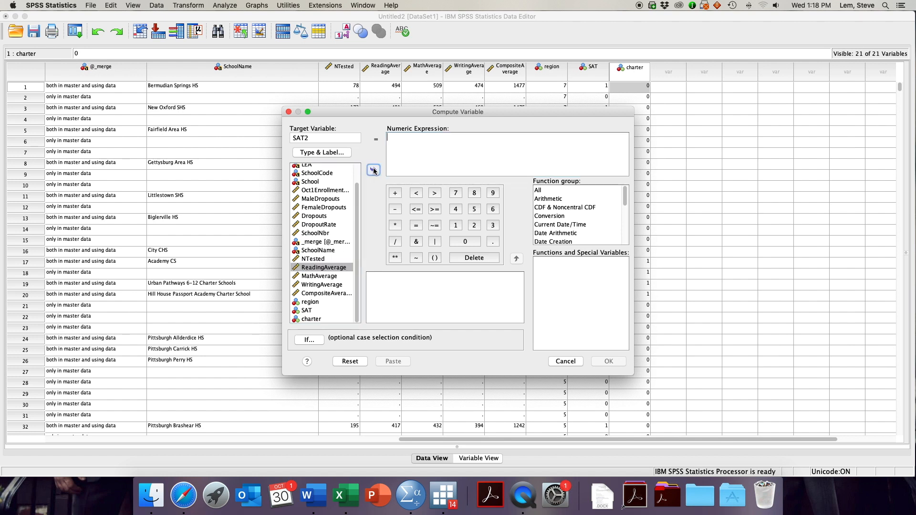
left_click(374, 170)
left_click(395, 194)
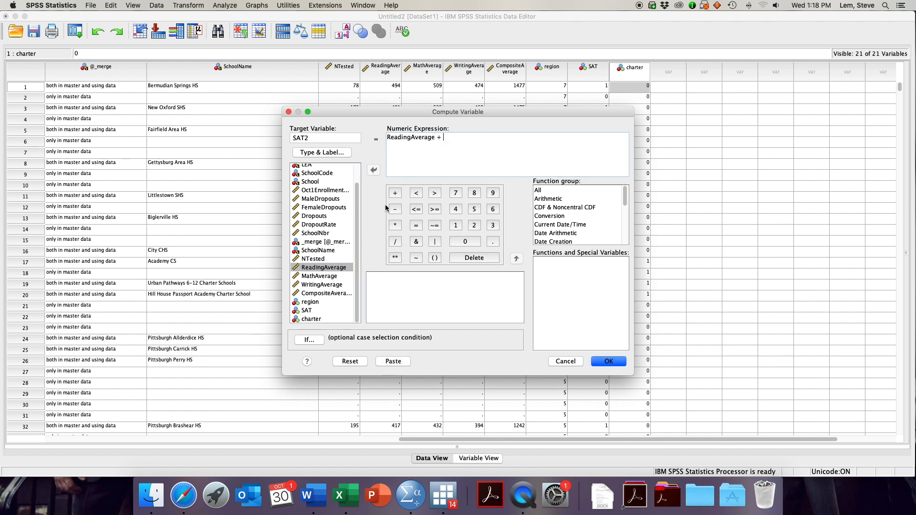
left_click(320, 277)
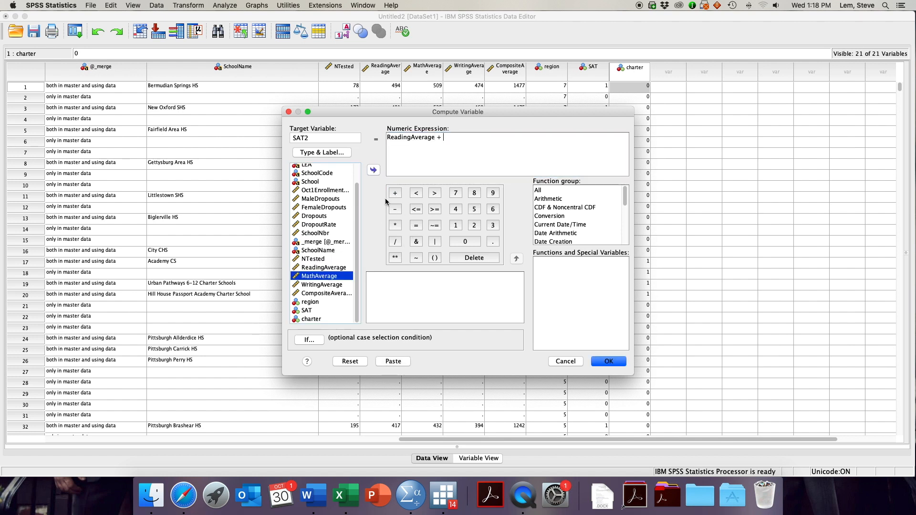
left_click(374, 172)
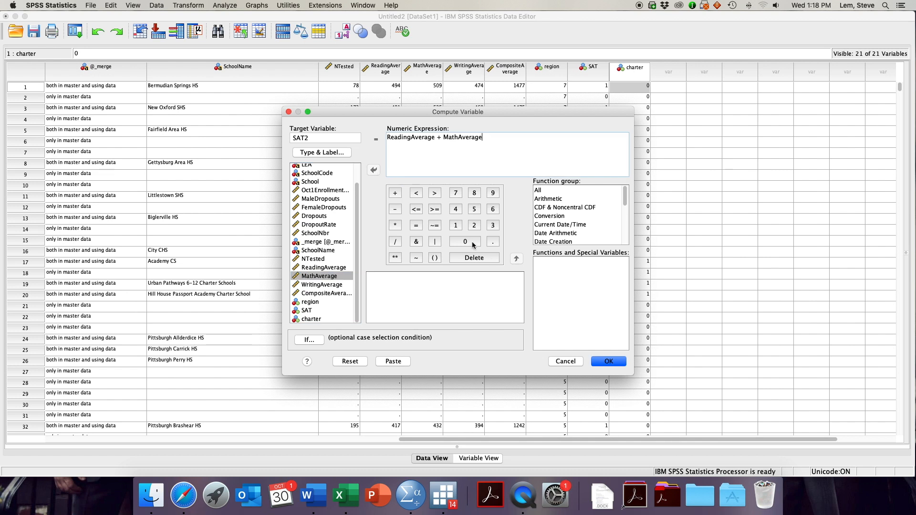
left_click(597, 359)
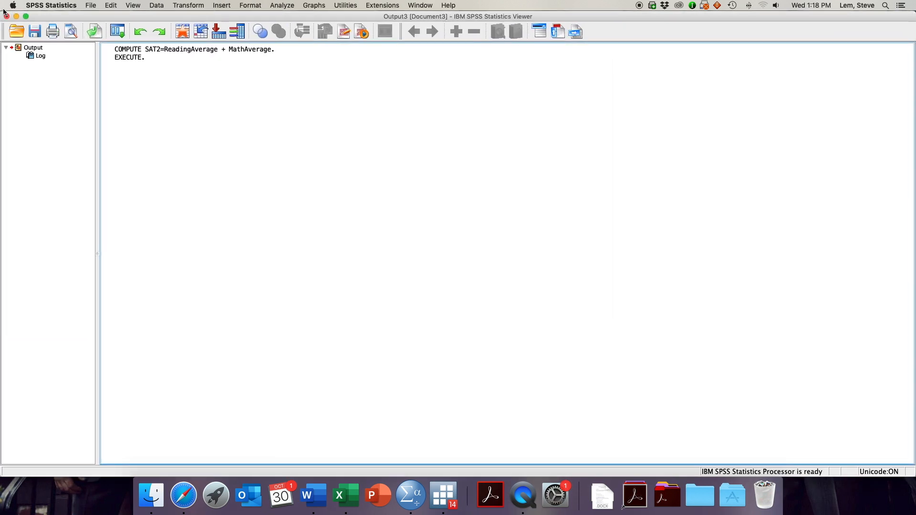
Step: Return to the dataset and review the computed SAT2 values across the school rows
left_click(16, 16)
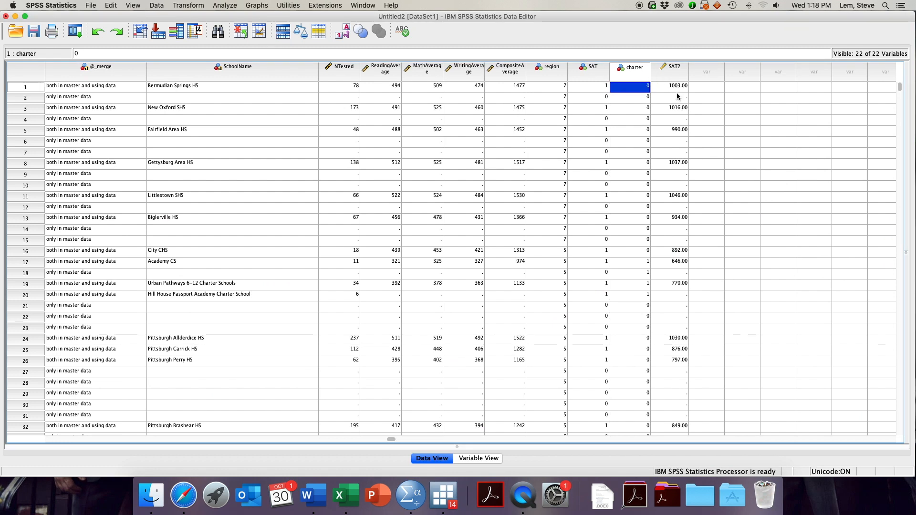
left_click(671, 108)
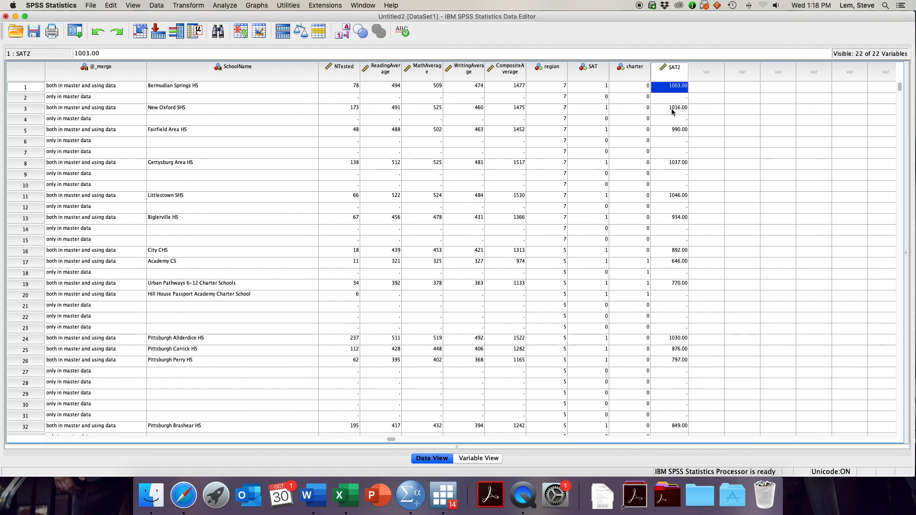
left_click(673, 131)
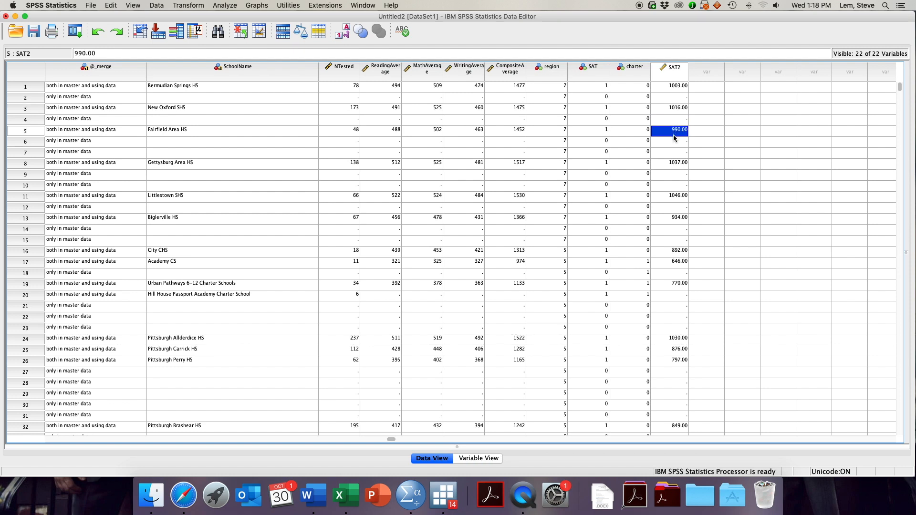
scroll(674, 138, "down", 4)
scroll(674, 138, "down", 4)
scroll(674, 139, "down", 4)
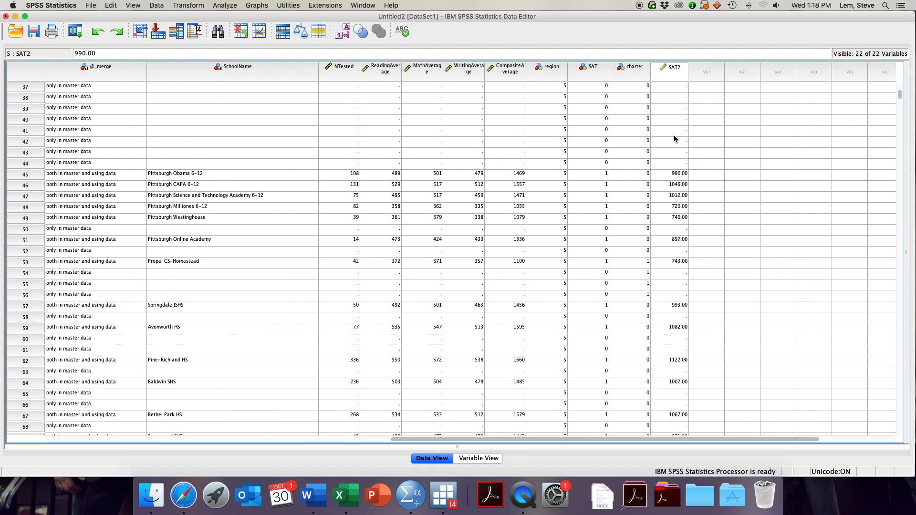
scroll(674, 138, "up", 12)
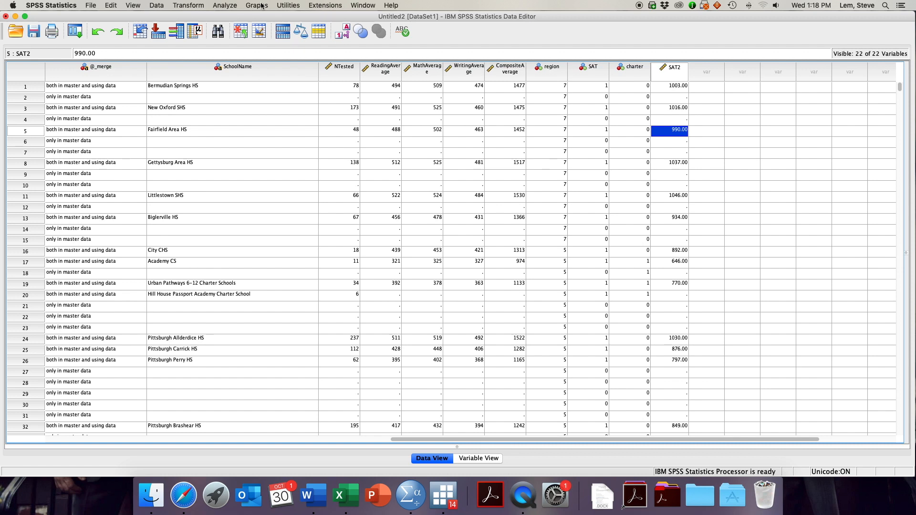
Step: Run Descriptives on the SAT2 variable with the default statistics
left_click(232, 5)
mouse_move(245, 27)
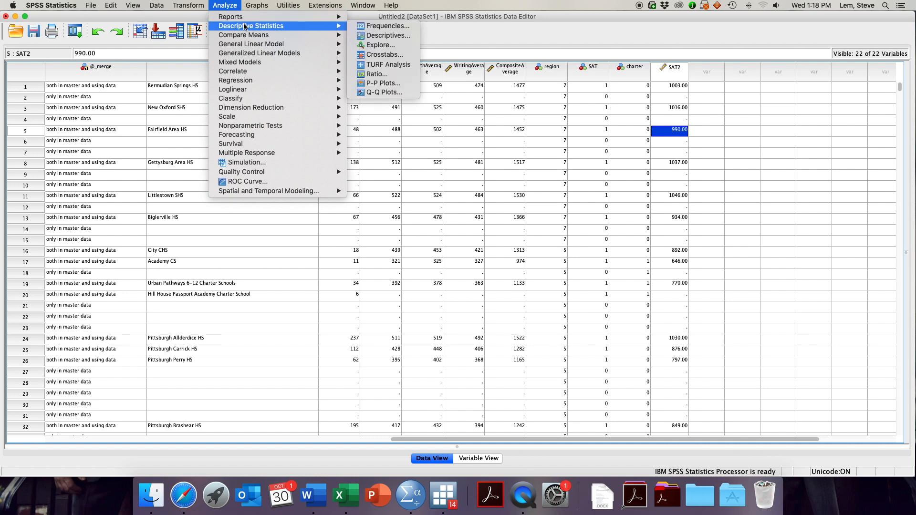
left_click(379, 35)
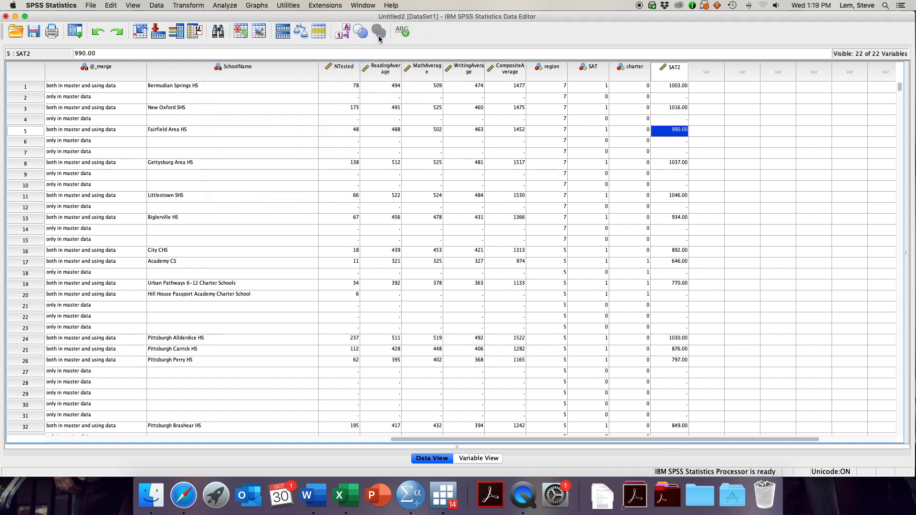
left_click(531, 204)
left_click(482, 240)
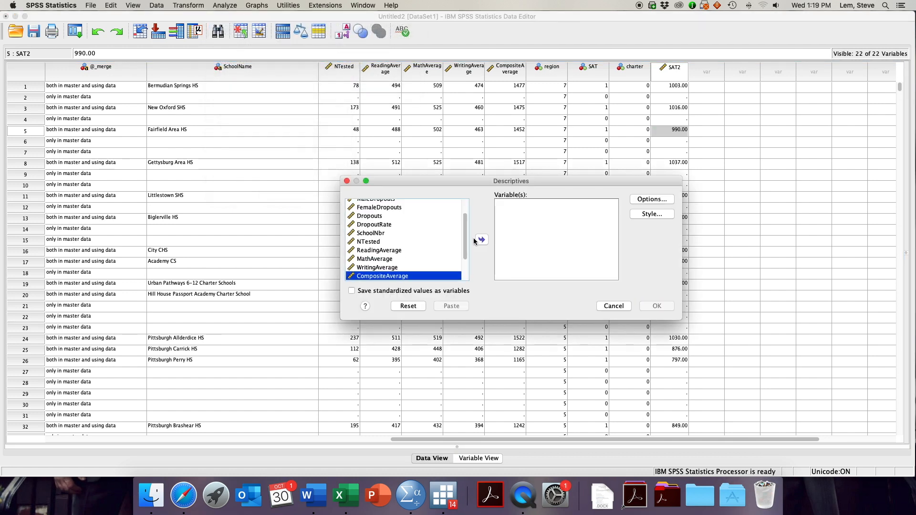
scroll(463, 232, "down", 3)
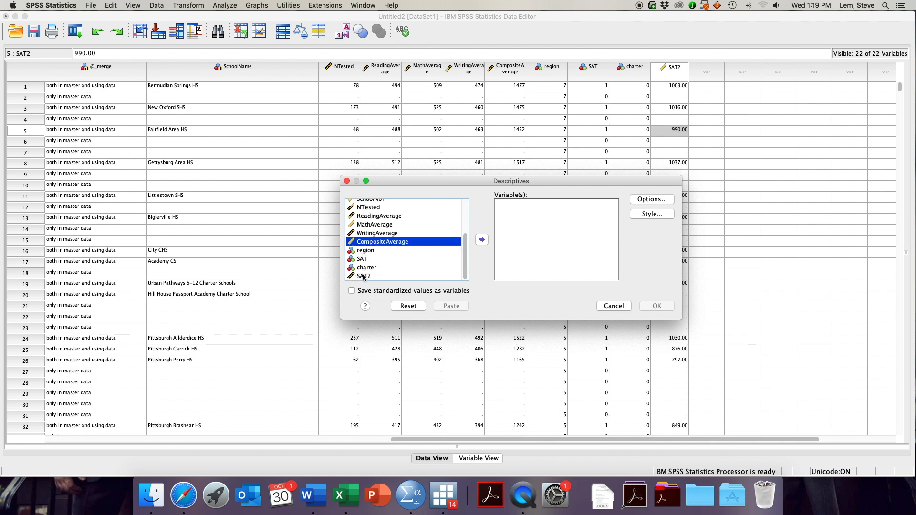
left_click(363, 276)
left_click(483, 239)
left_click(650, 308)
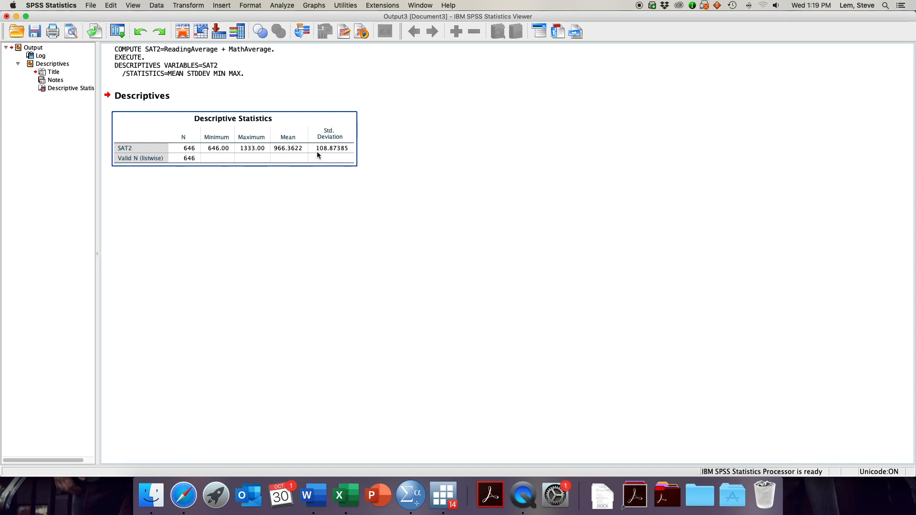
Step: Review the mean and standard deviation of SAT2 in the output viewer and return to the dataset
left_click(335, 207)
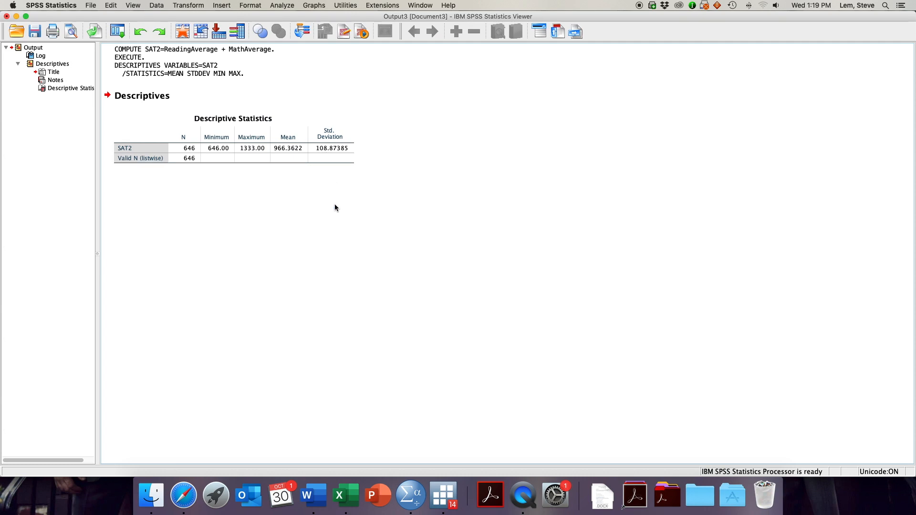
left_click(17, 17)
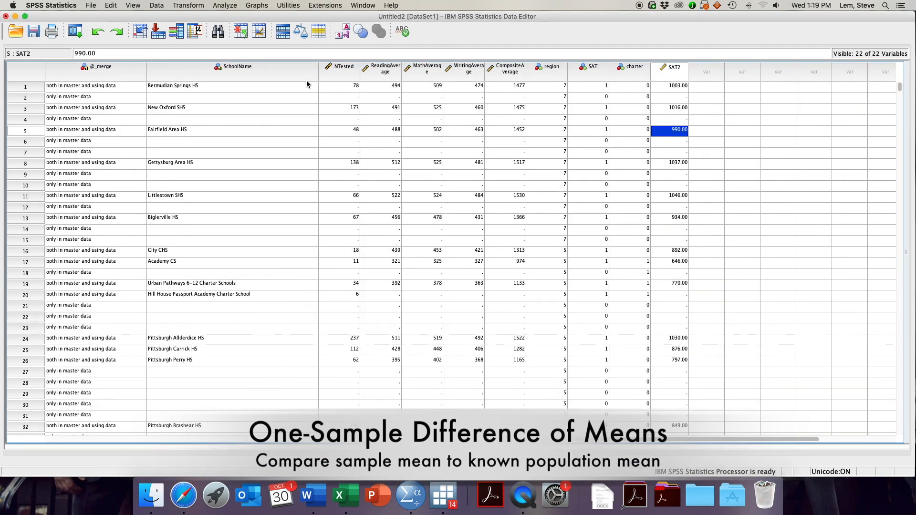
right_click(410, 496)
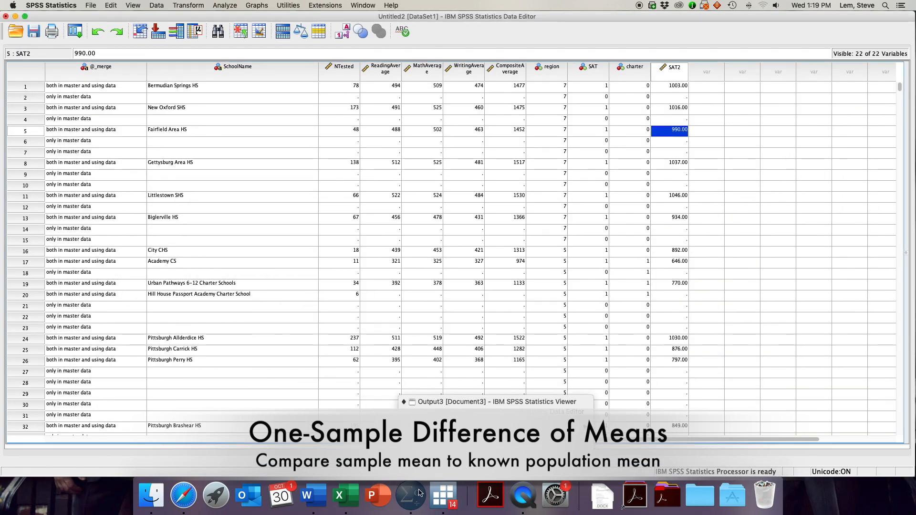
left_click(457, 402)
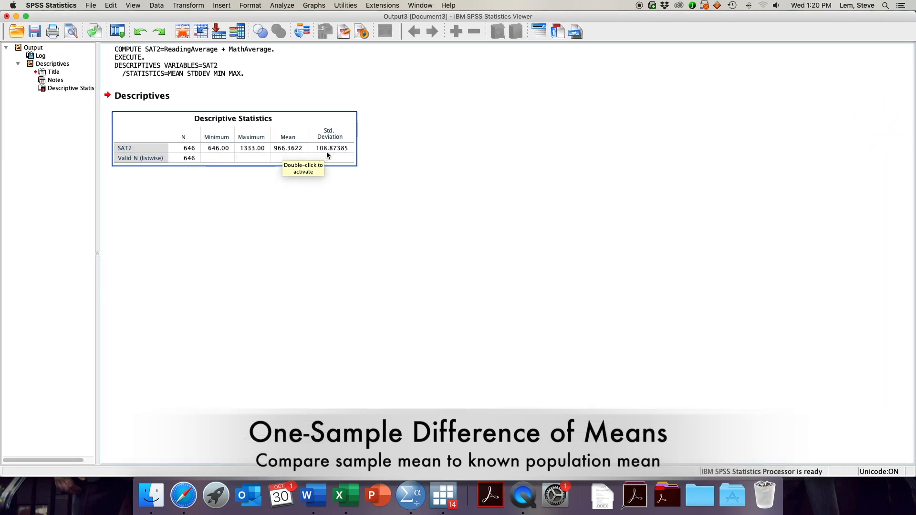
left_click(16, 17)
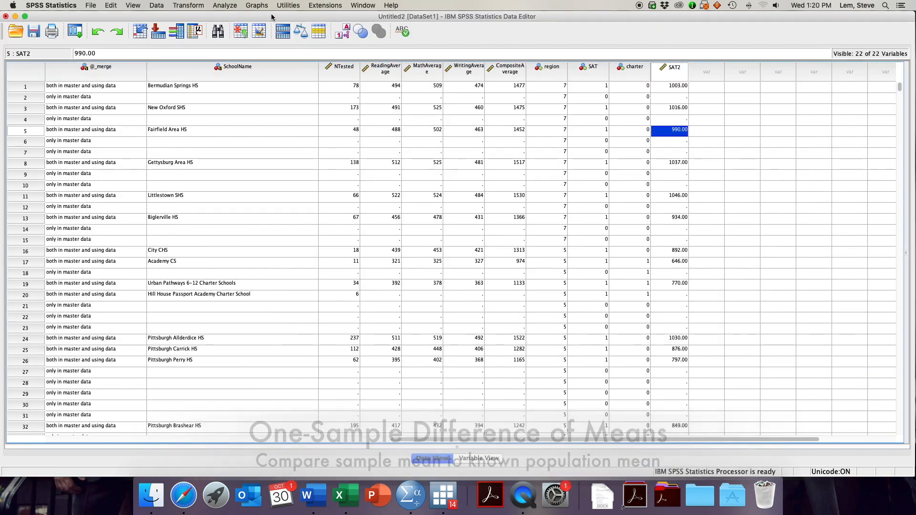
Step: Run a one-sample t-test on SAT2 with a test value of 1059
left_click(233, 6)
mouse_move(240, 27)
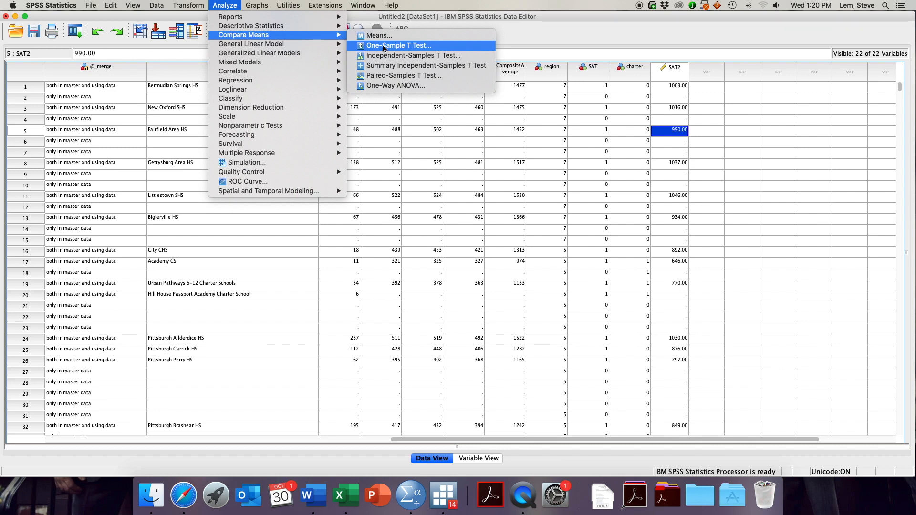
left_click(383, 46)
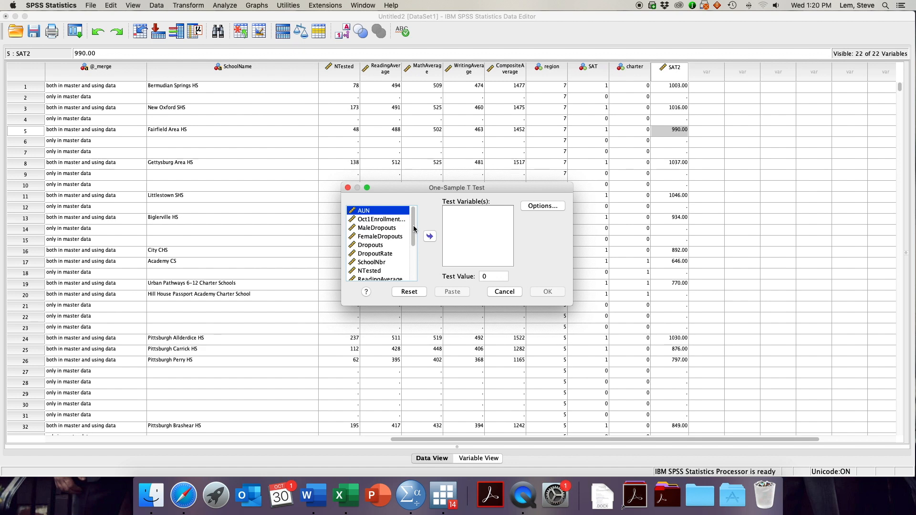
left_click_drag(413, 229, 414, 264)
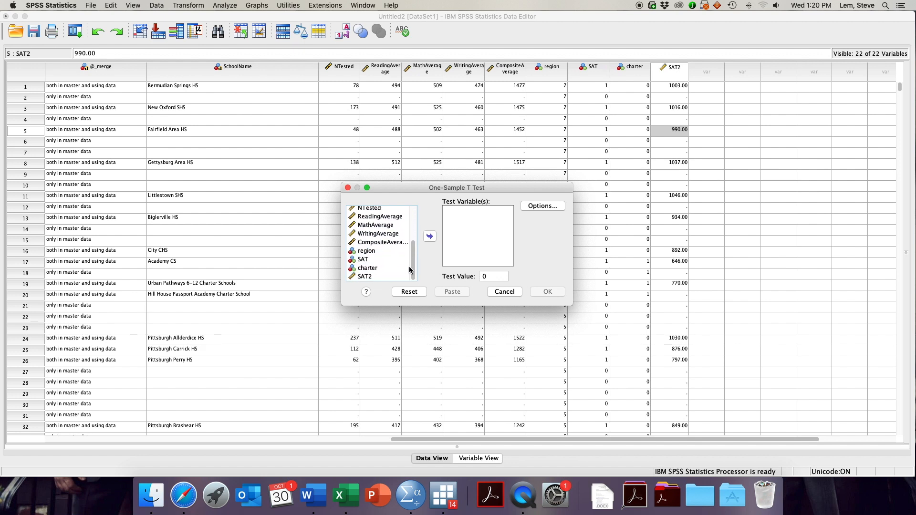
left_click(369, 277)
left_click(429, 237)
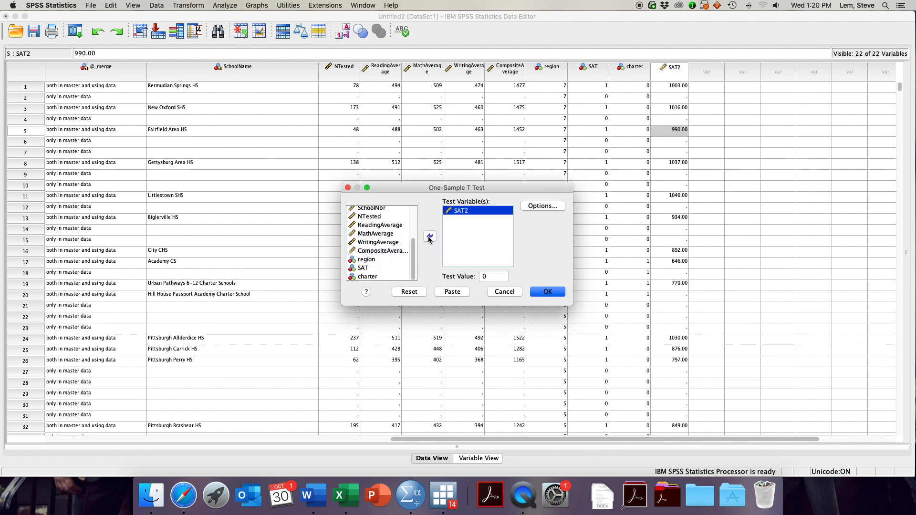
left_click(495, 278)
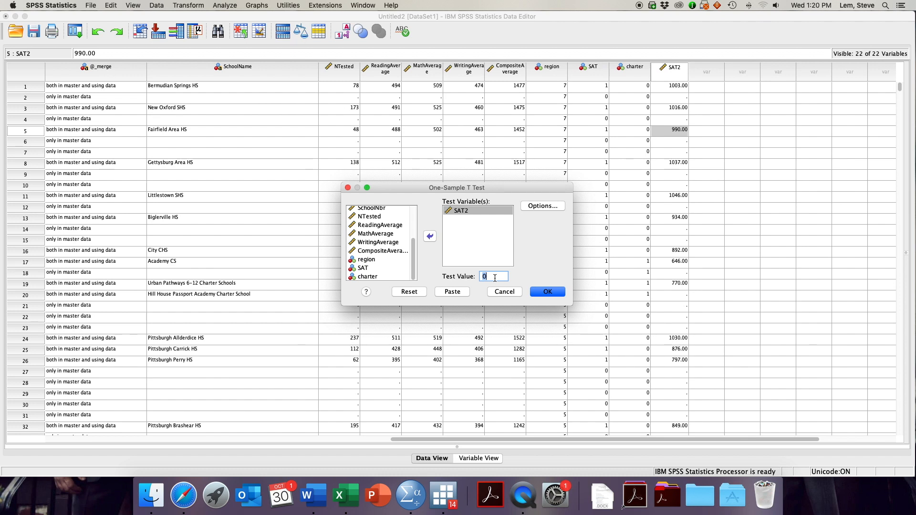
type("1050")
left_click(547, 294)
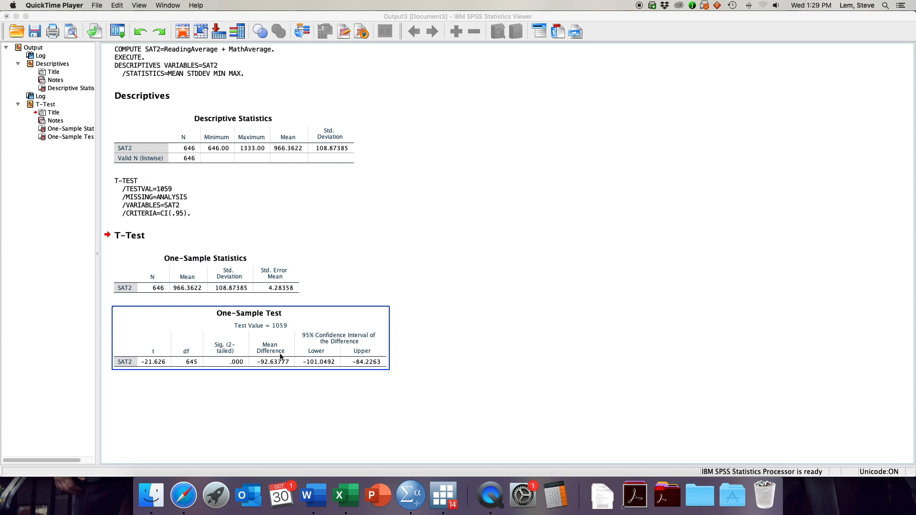
Step: Examine the t-test output, comparing the SAT2 sample mean with the test value and the mean difference
left_click(359, 248)
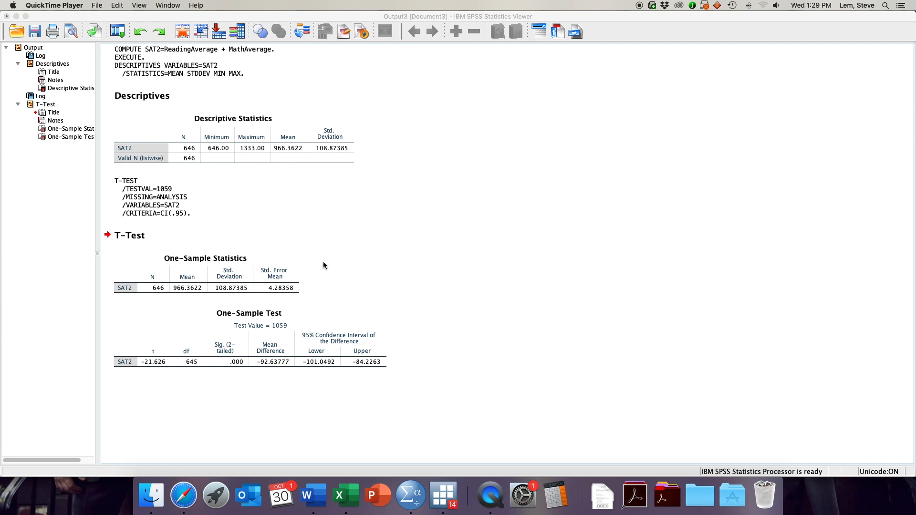
left_click(224, 291)
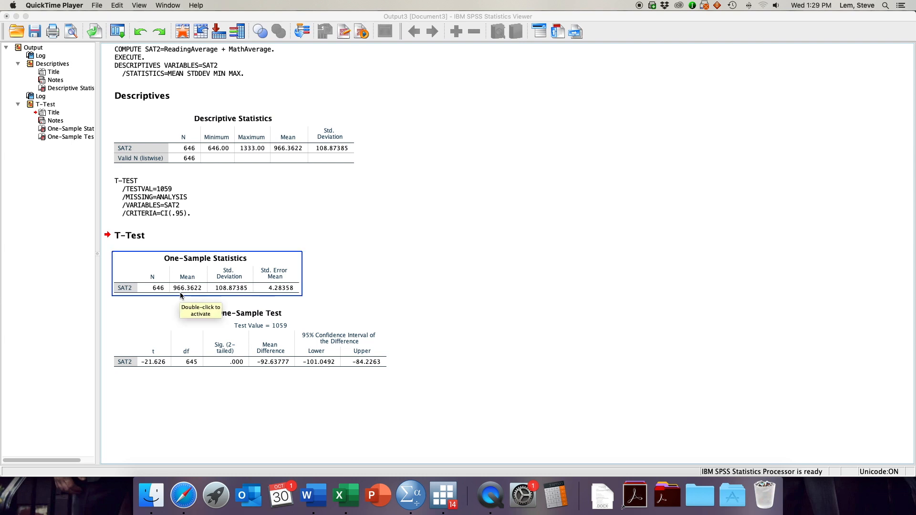
left_click(222, 319)
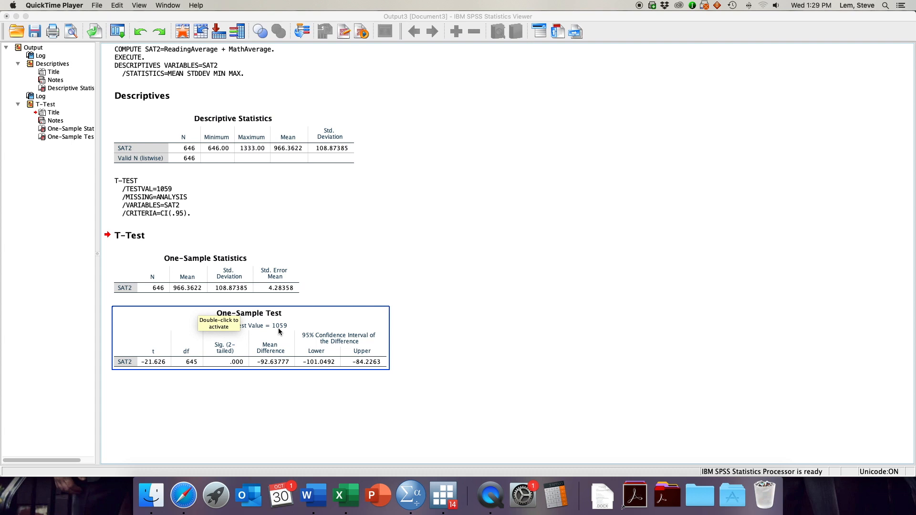
left_click(273, 372)
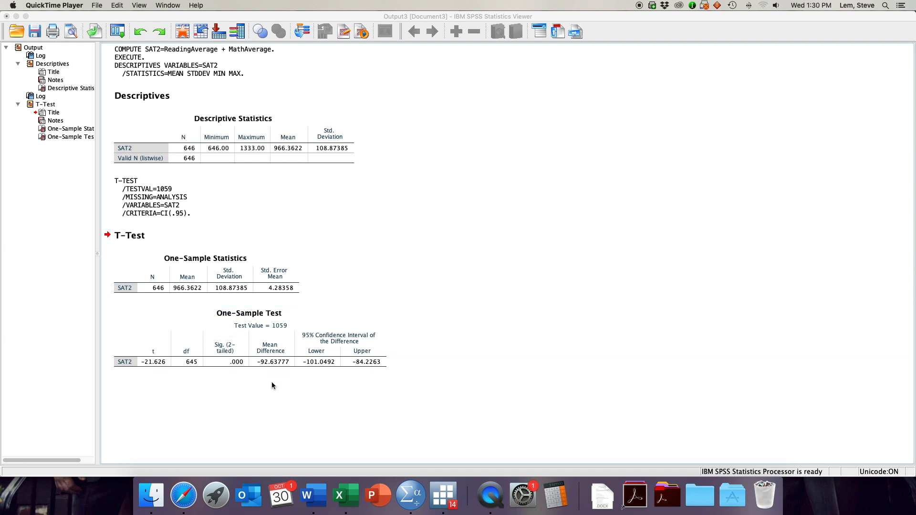
left_click(266, 368)
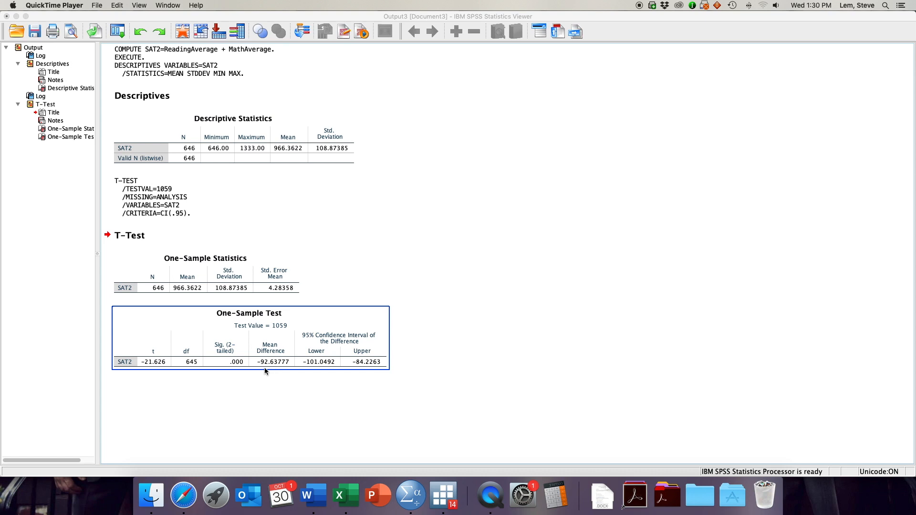
left_click(189, 289)
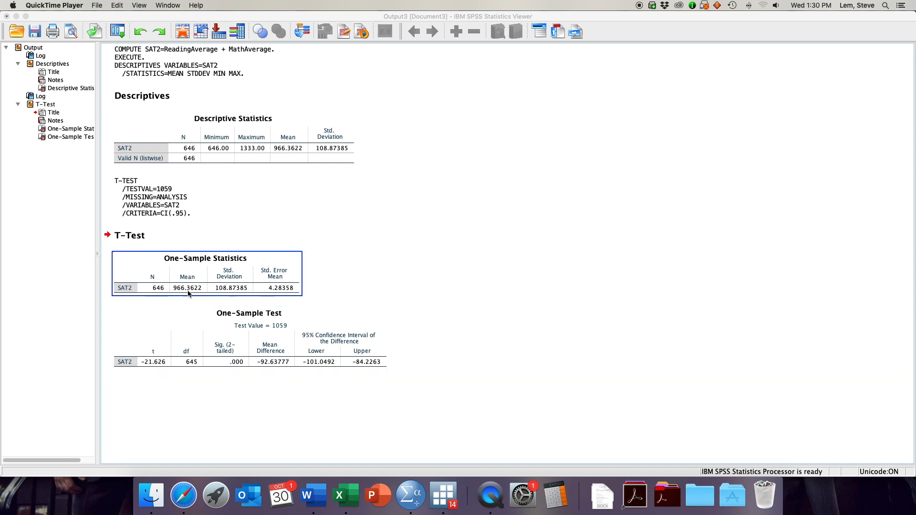
left_click(222, 309)
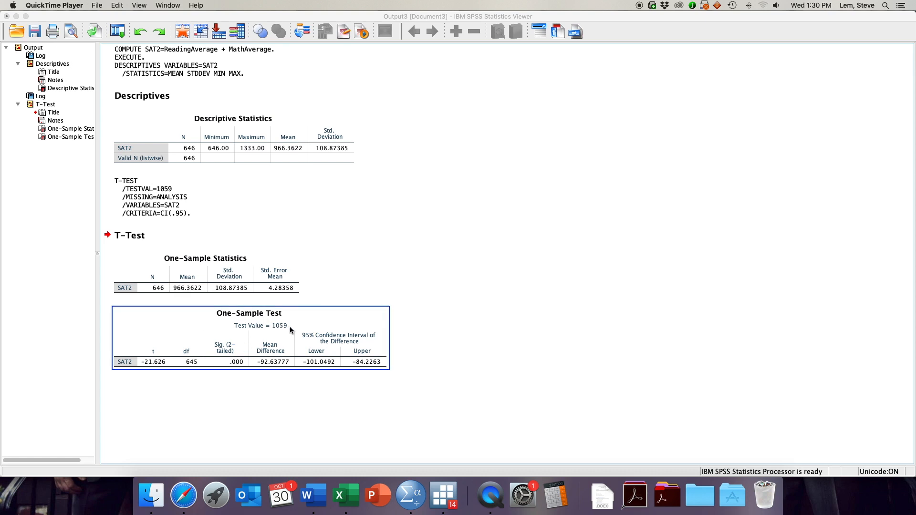
left_click(347, 257)
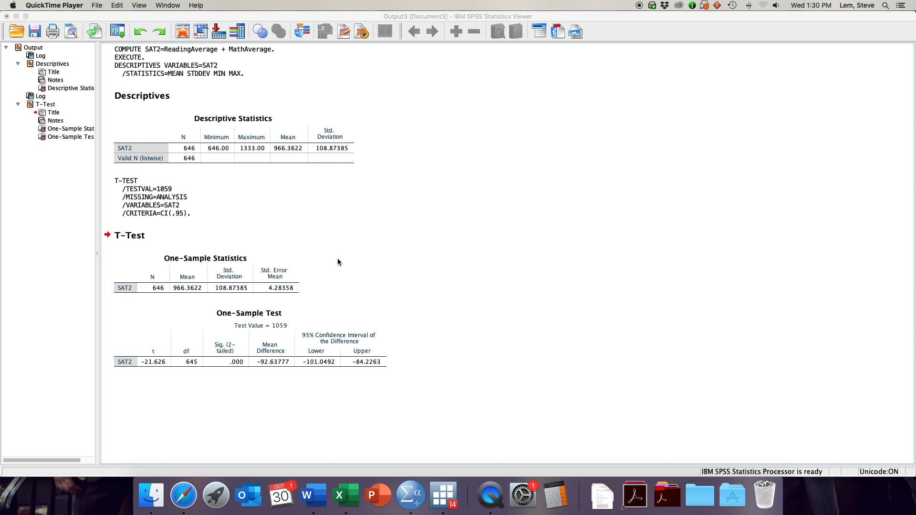
left_click(297, 298)
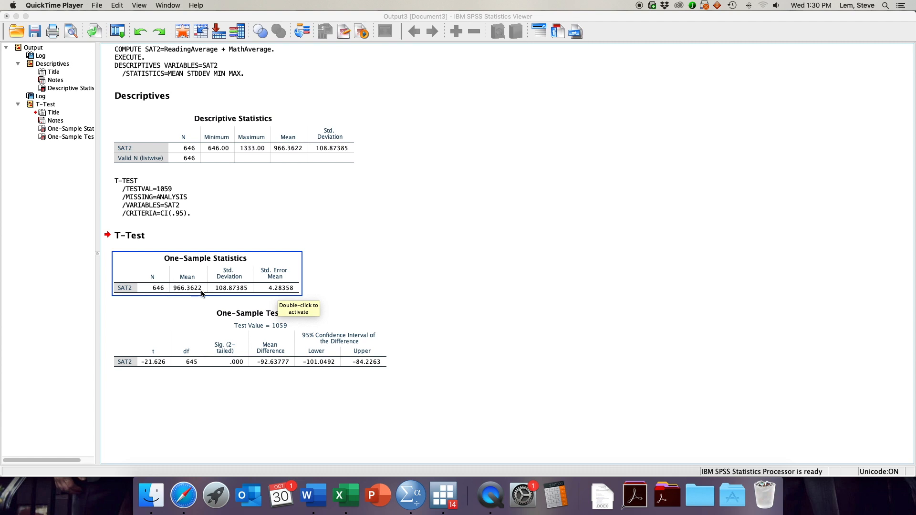
Step: Switch to Calculator and compute the square root of the sample size, 646
left_click(555, 501)
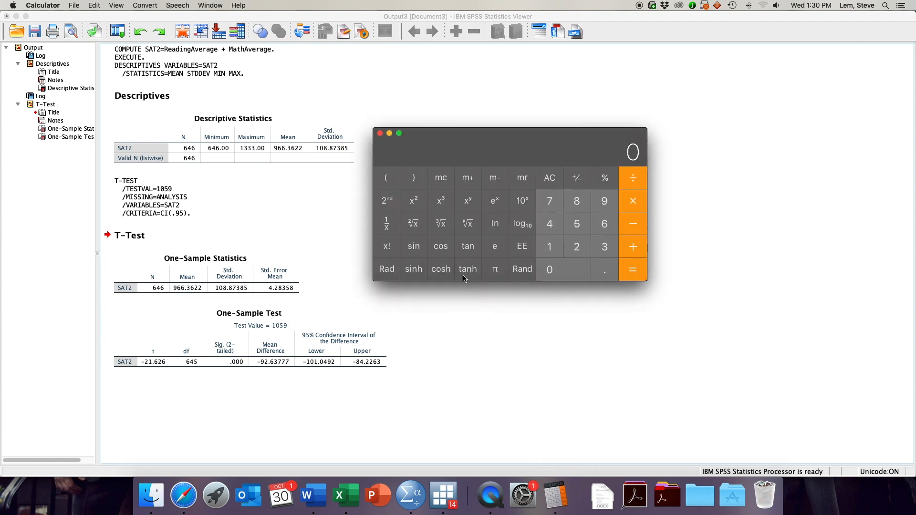
left_click(605, 231)
key("4")
left_click(601, 226)
left_click(406, 223)
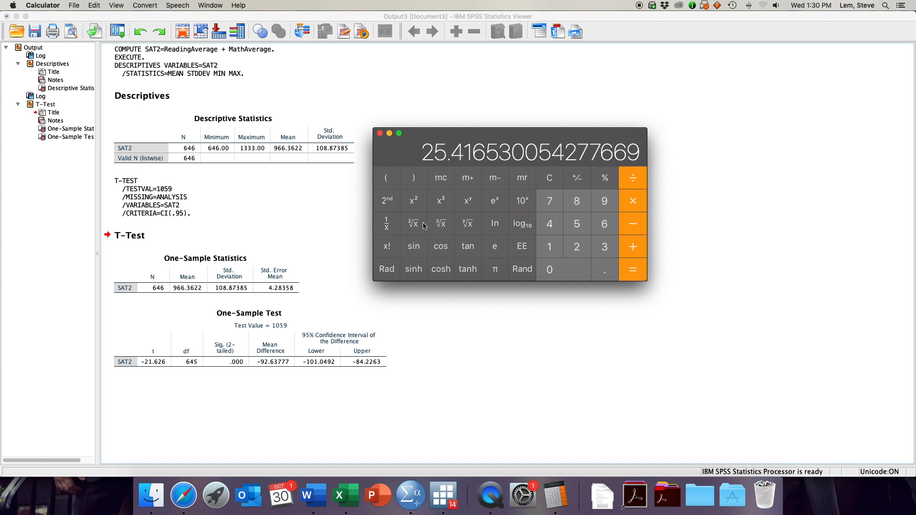
Step: Divide the standard deviation 108.87 by 25.42 to check the standard error of the mean, and close Calculator
left_click(550, 180)
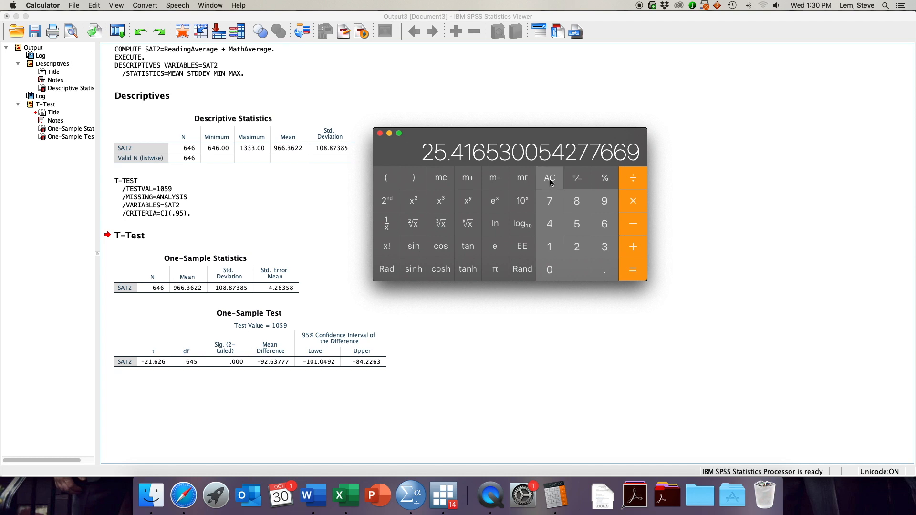
left_click(549, 250)
left_click(554, 267)
left_click(582, 210)
left_click(603, 270)
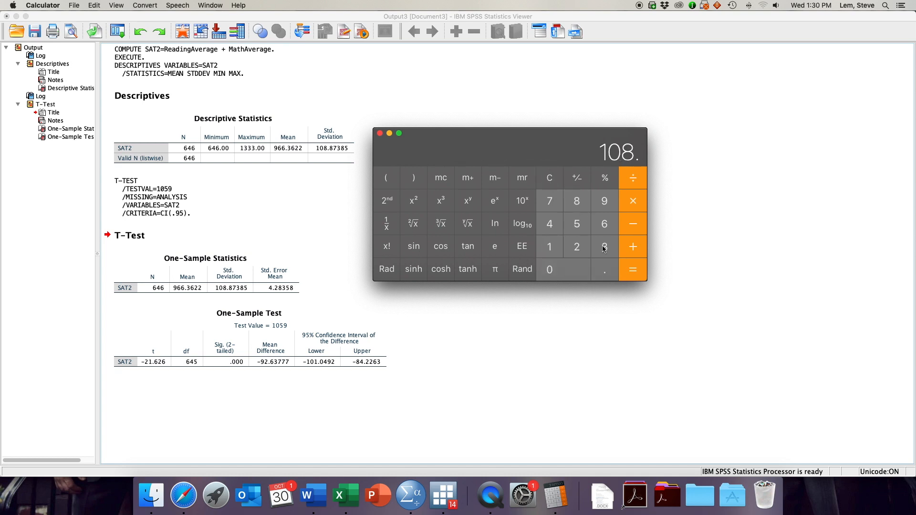
left_click(581, 200)
left_click(631, 184)
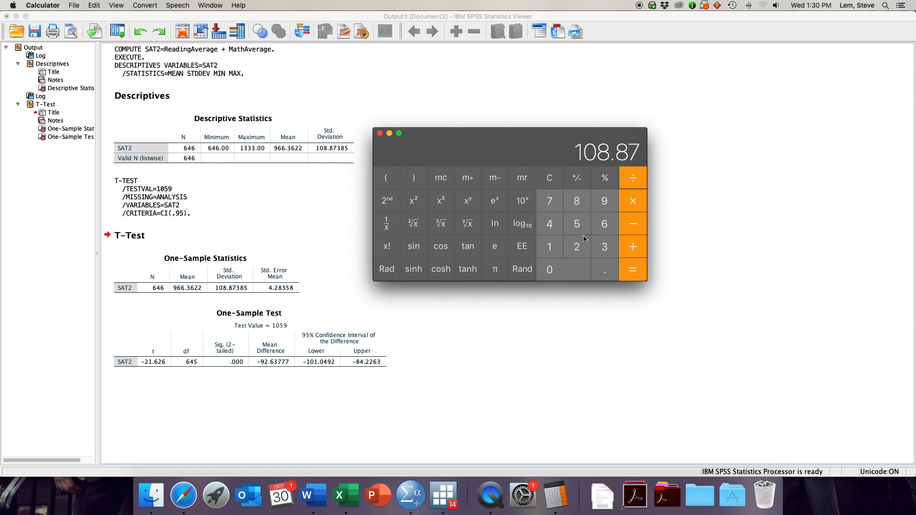
left_click(583, 238)
left_click(578, 225)
left_click(602, 269)
left_click(549, 230)
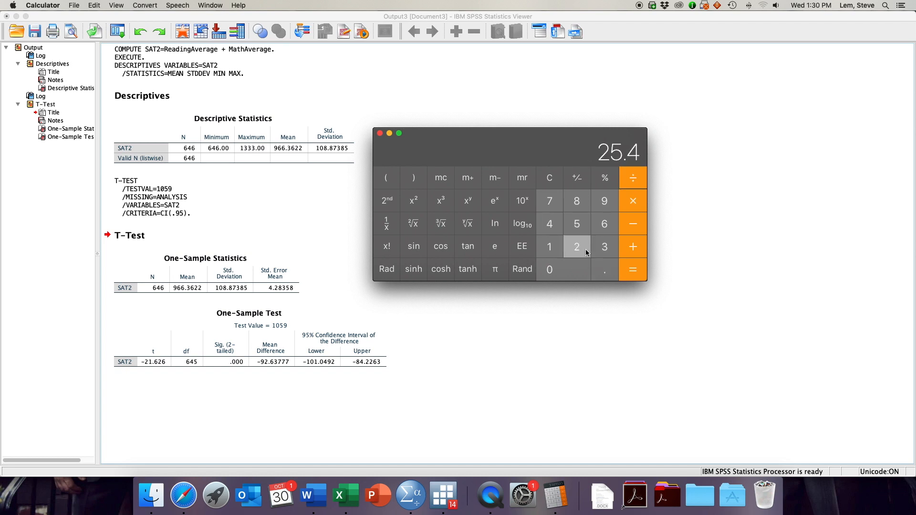
left_click(577, 246)
left_click(629, 271)
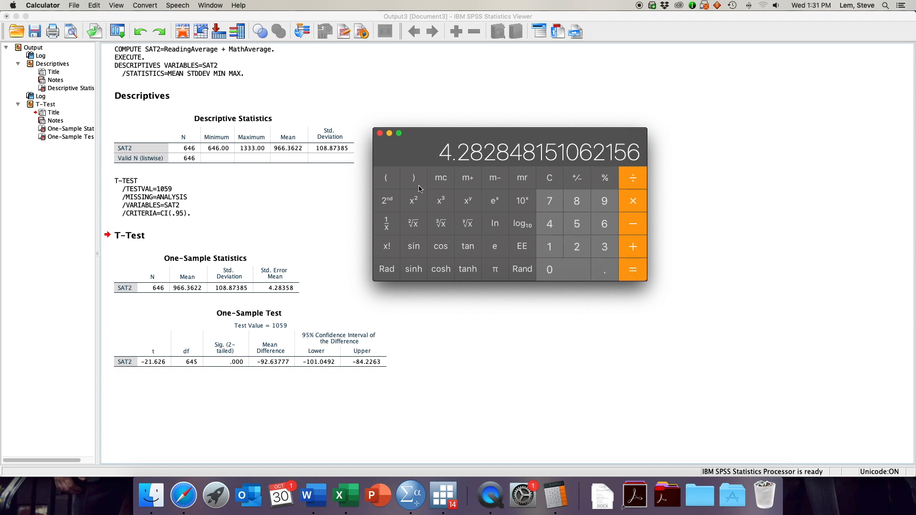
left_click(300, 261)
left_click(381, 133)
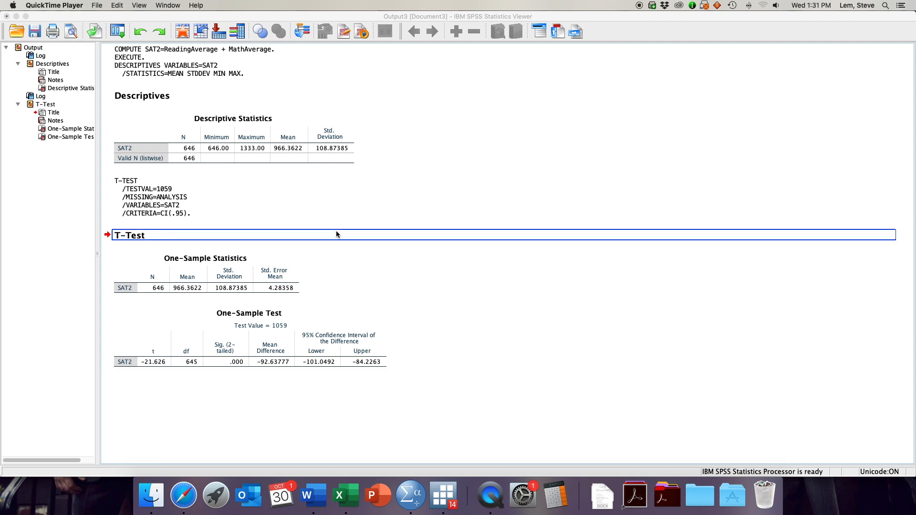
Step: Examine the mean difference and the standard error of the mean in the t-test tables
left_click(271, 363)
left_click(281, 292)
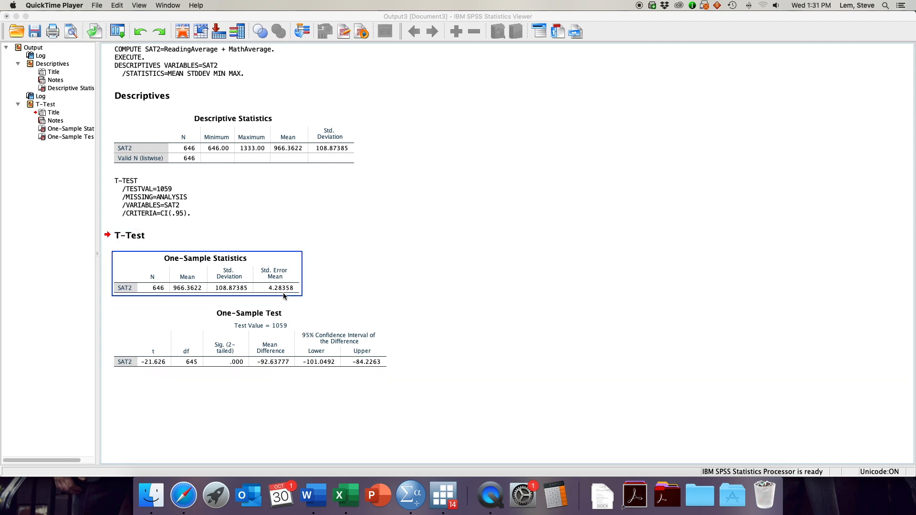
left_click(274, 315)
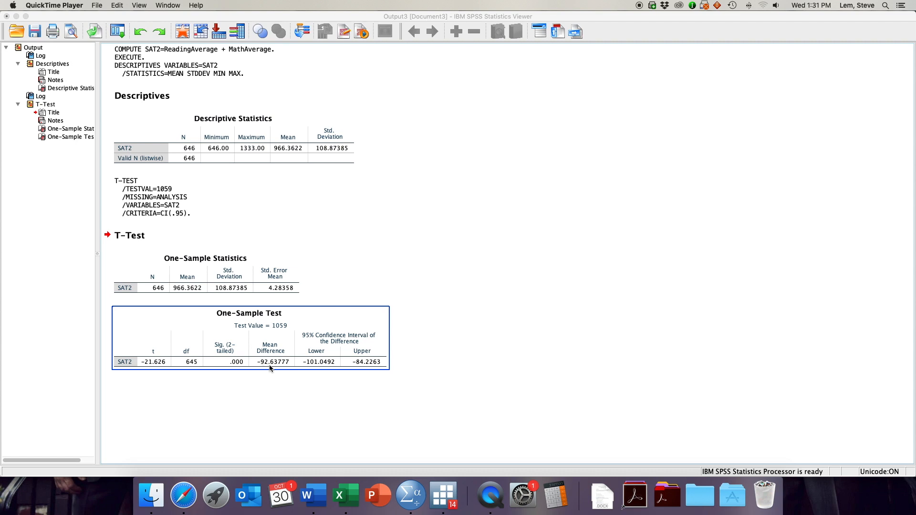
left_click(278, 294)
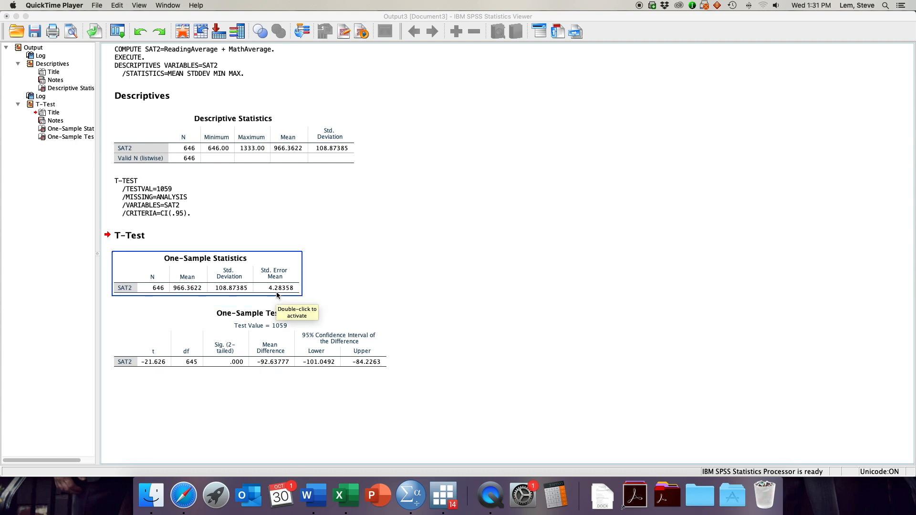
left_click(278, 314)
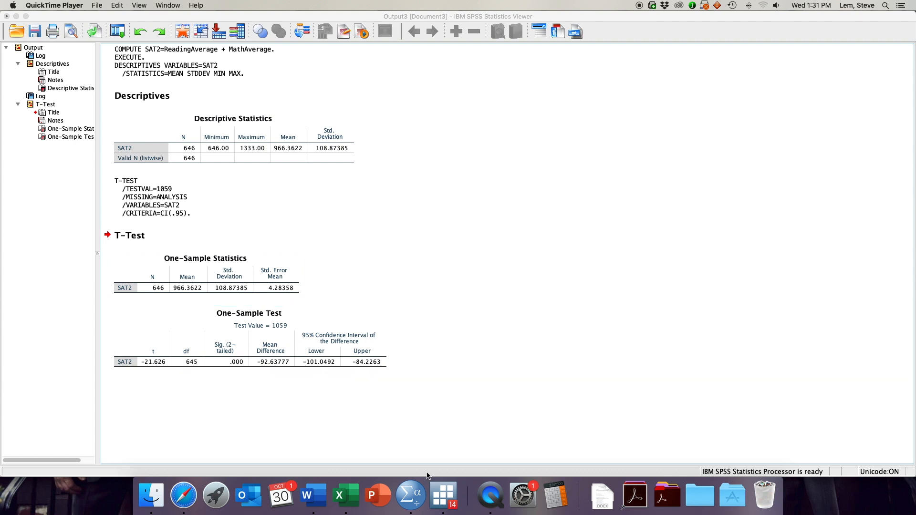
Step: Reopen Calculator, divide the mean difference -92.64 by the standard error 4.28 to check the t statistic, and close it
left_click(553, 496)
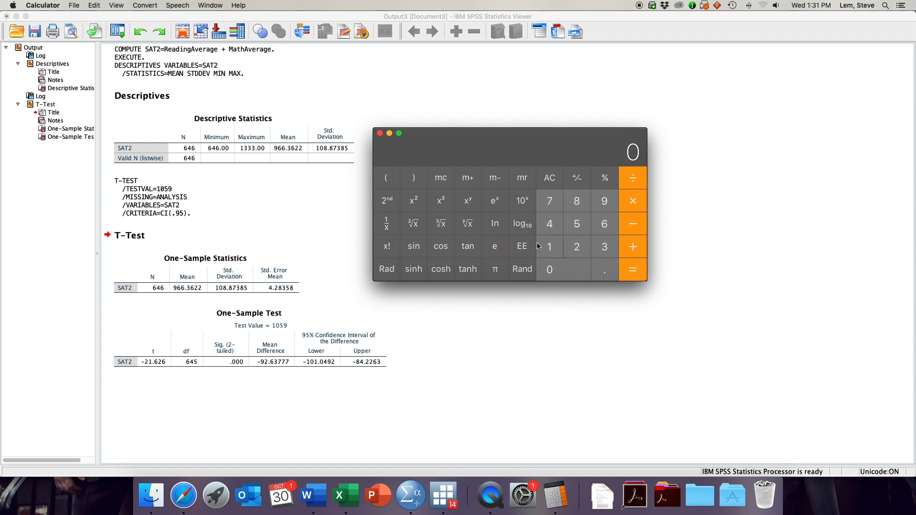
left_click(604, 205)
left_click(586, 249)
left_click(603, 271)
left_click(604, 234)
left_click(559, 228)
left_click(578, 182)
left_click(632, 181)
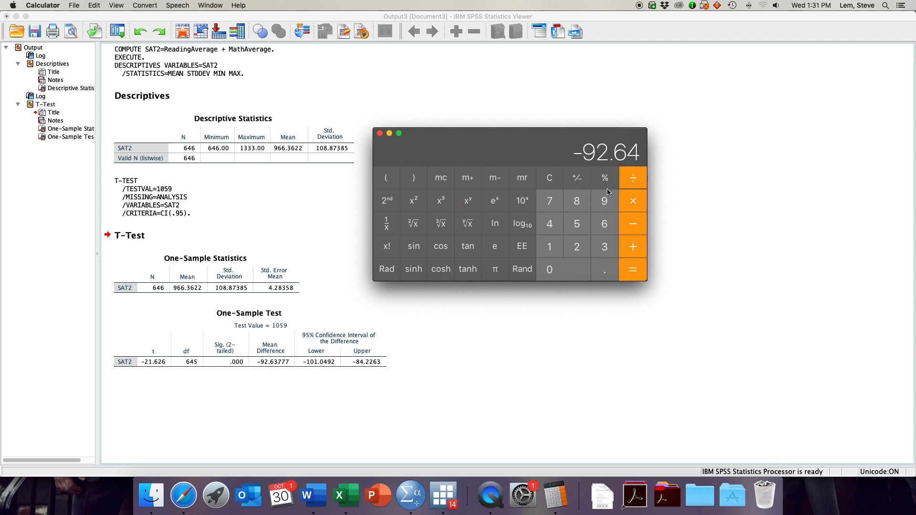
left_click(549, 225)
left_click(596, 270)
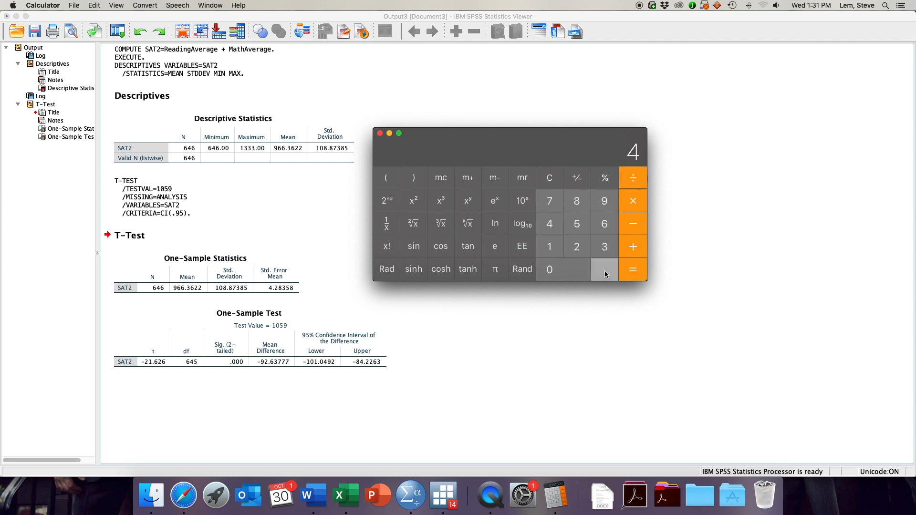
left_click(581, 248)
left_click(577, 204)
left_click(632, 270)
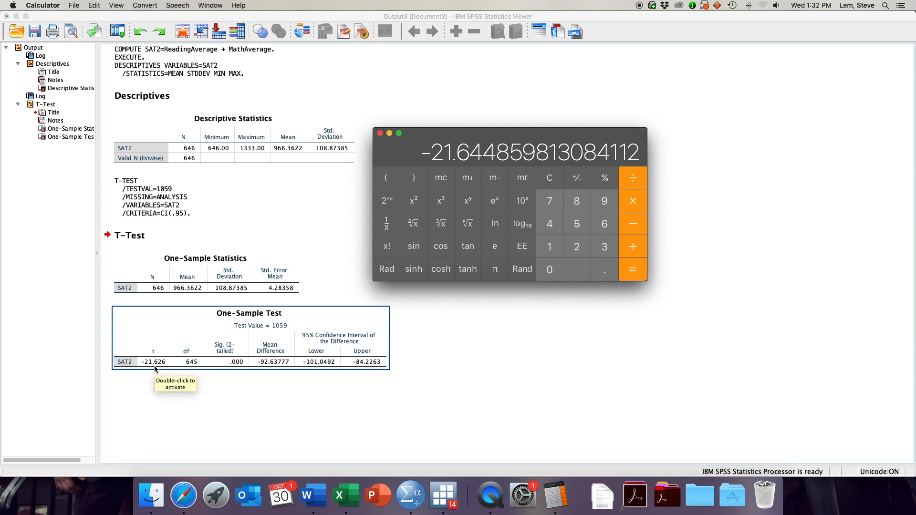
left_click(380, 134)
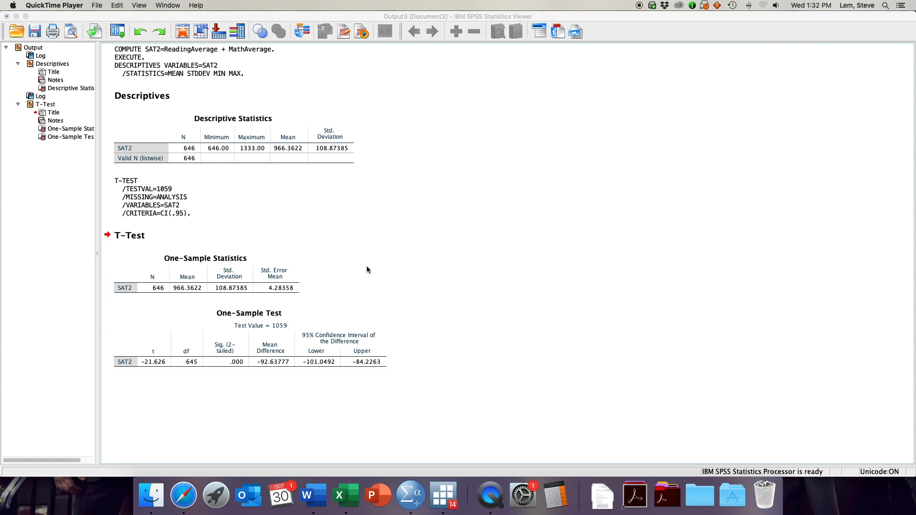
Step: Examine the two-tailed significance value in the One-Sample Test table
left_click(216, 365)
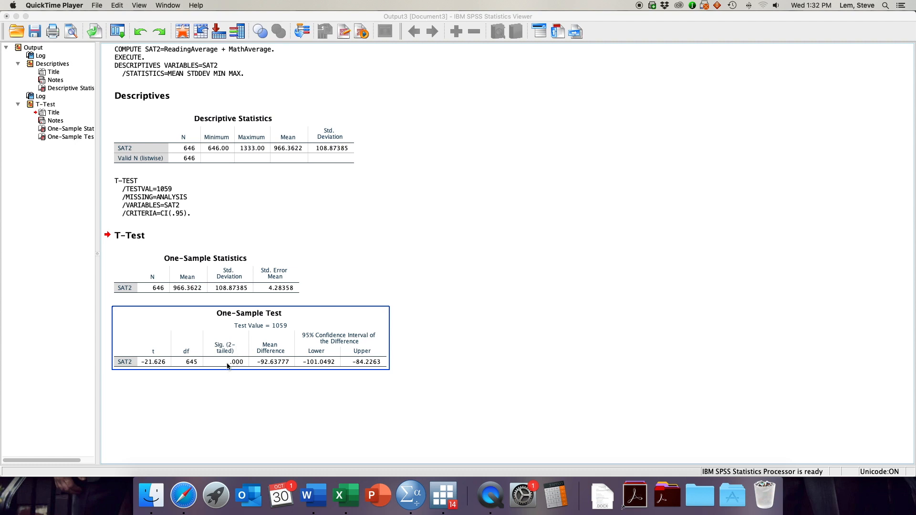
left_click(247, 388)
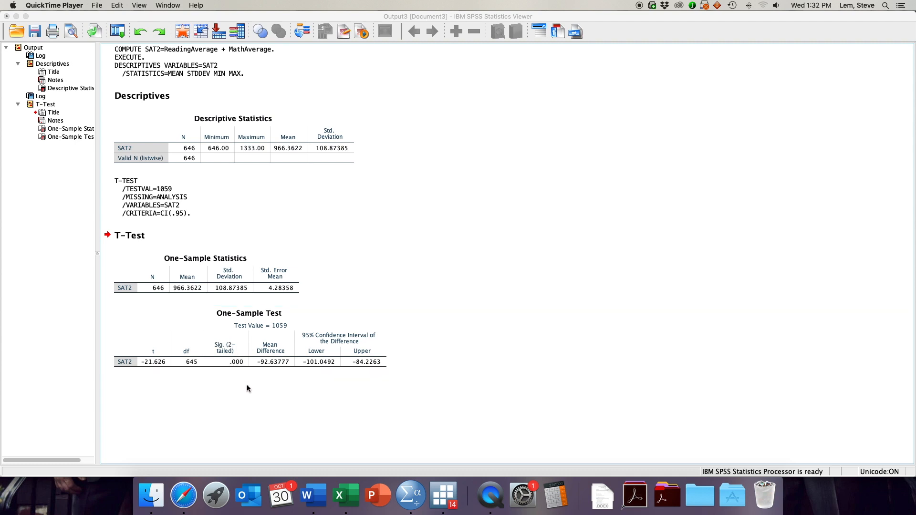
left_click(237, 371)
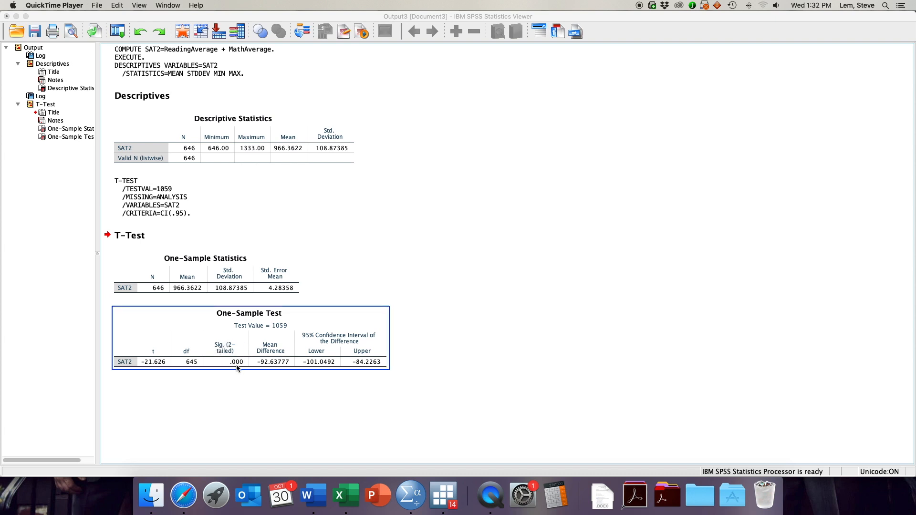
Step: Check the two-tailed significance against the test value of 1059 in the One-Sample Test table
left_click(236, 381)
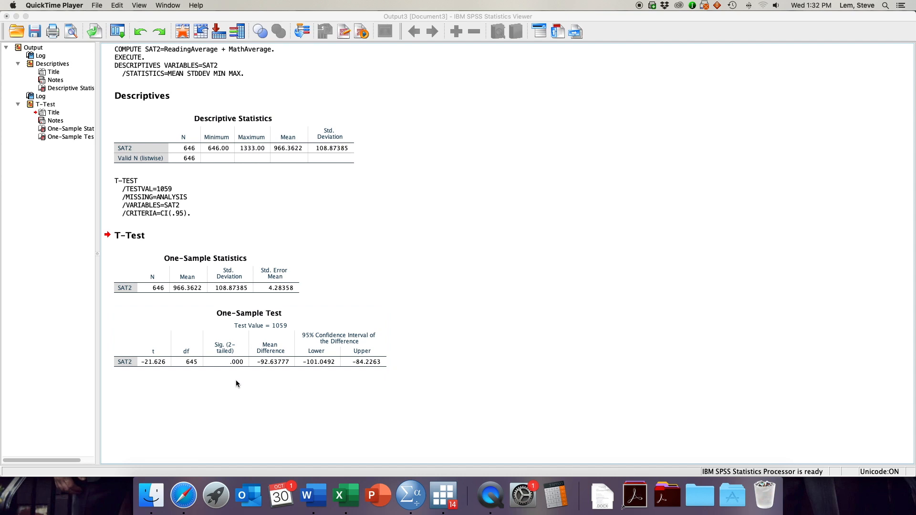
left_click(271, 326)
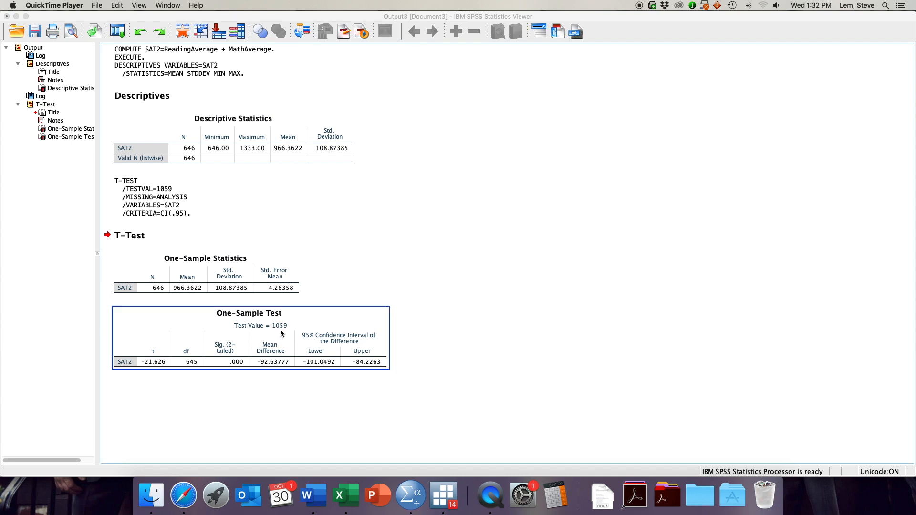
left_click(227, 378)
left_click(230, 368)
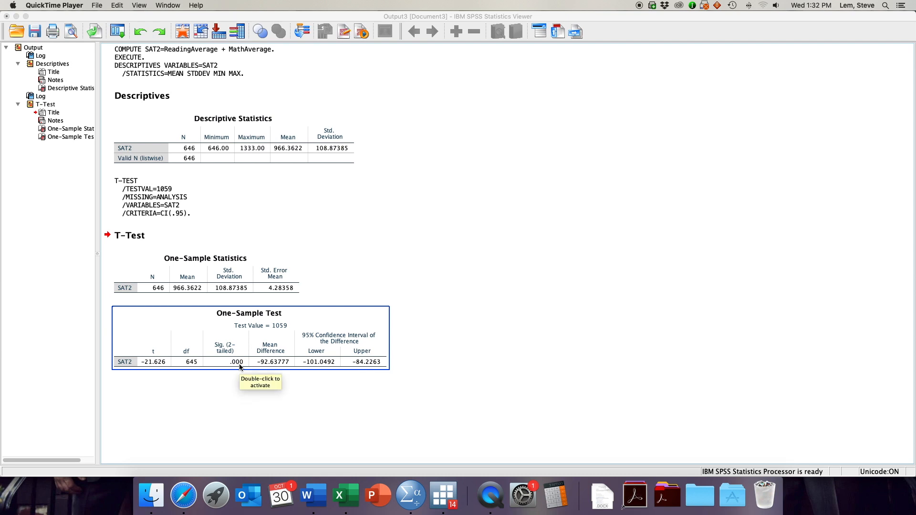
left_click(228, 380)
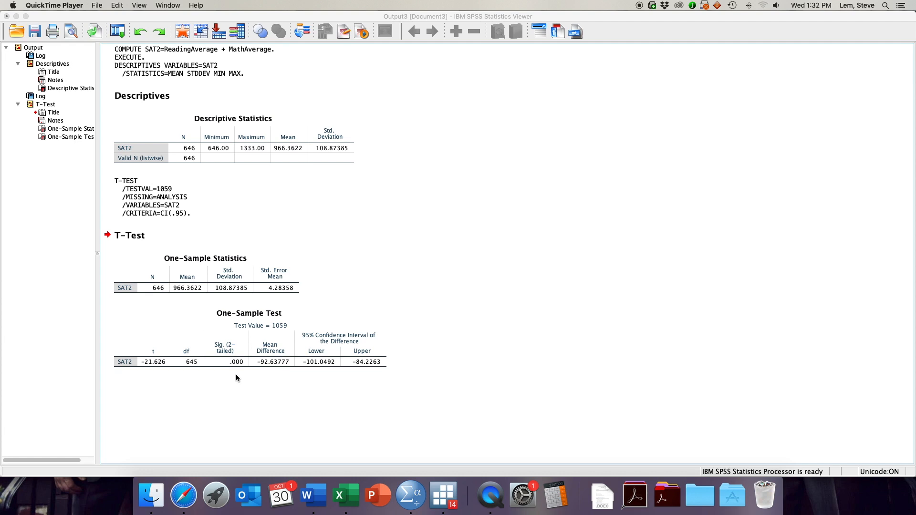
left_click(229, 361)
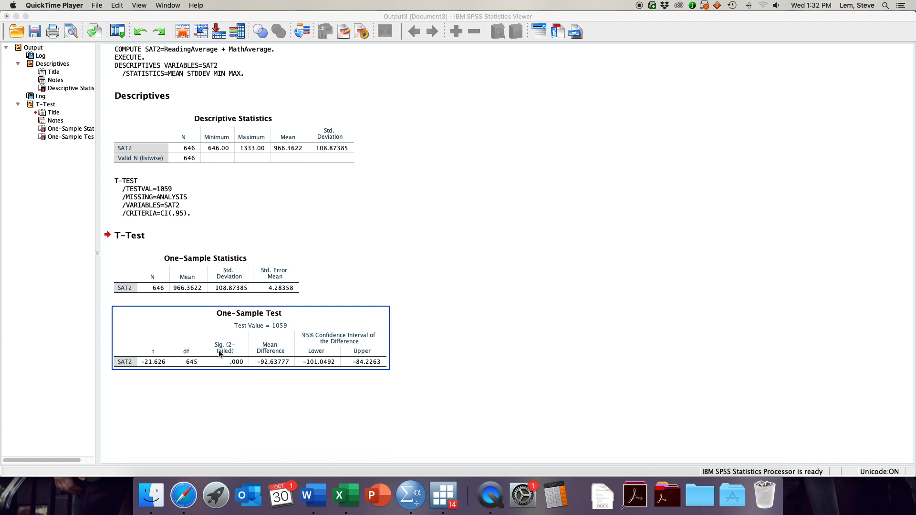
left_click(247, 379)
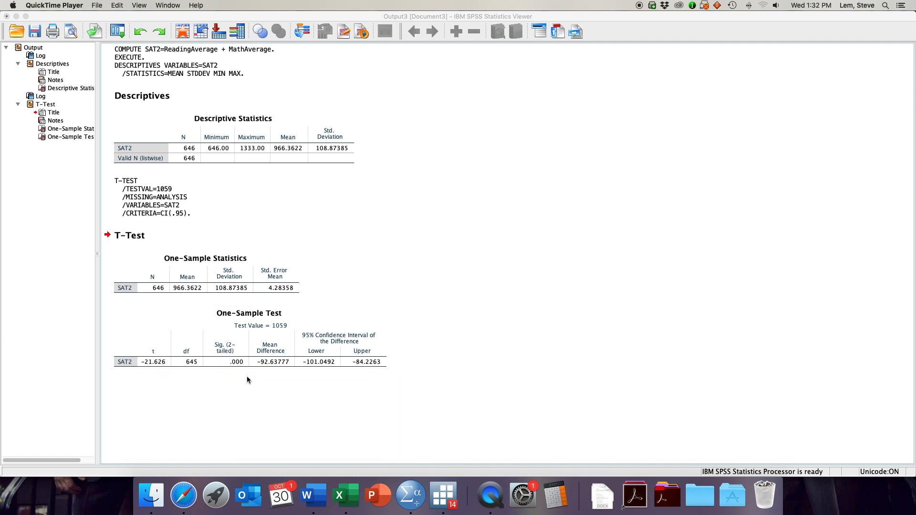